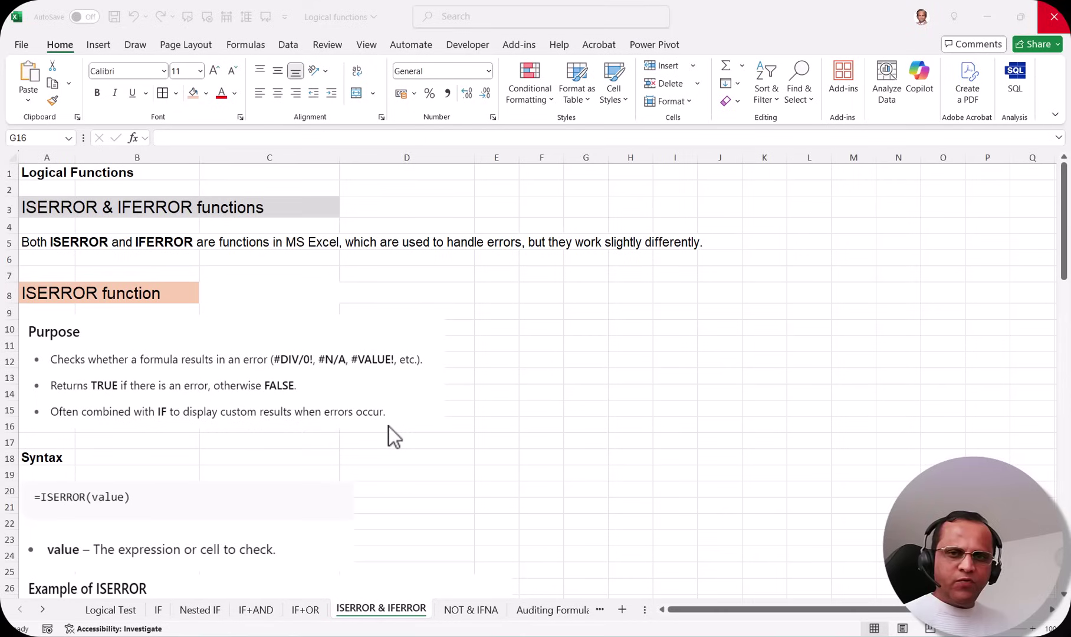
Scroll down to the ISERROR example with numerators 100, 50, 80, 145, 30 and denominators 5, 0, 10, 45, 0.
{"action": "scroll", "coordinate": [388, 427], "scroll_direction": "down", "scroll_amount": 2}
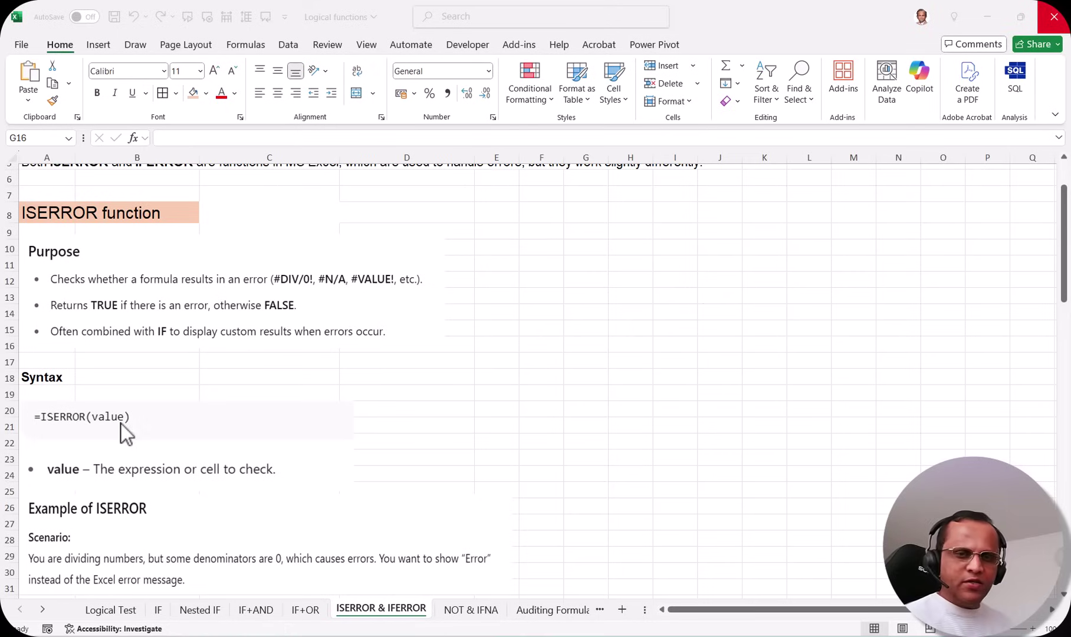
{"action": "scroll", "coordinate": [459, 476], "scroll_direction": "down", "scroll_amount": 4}
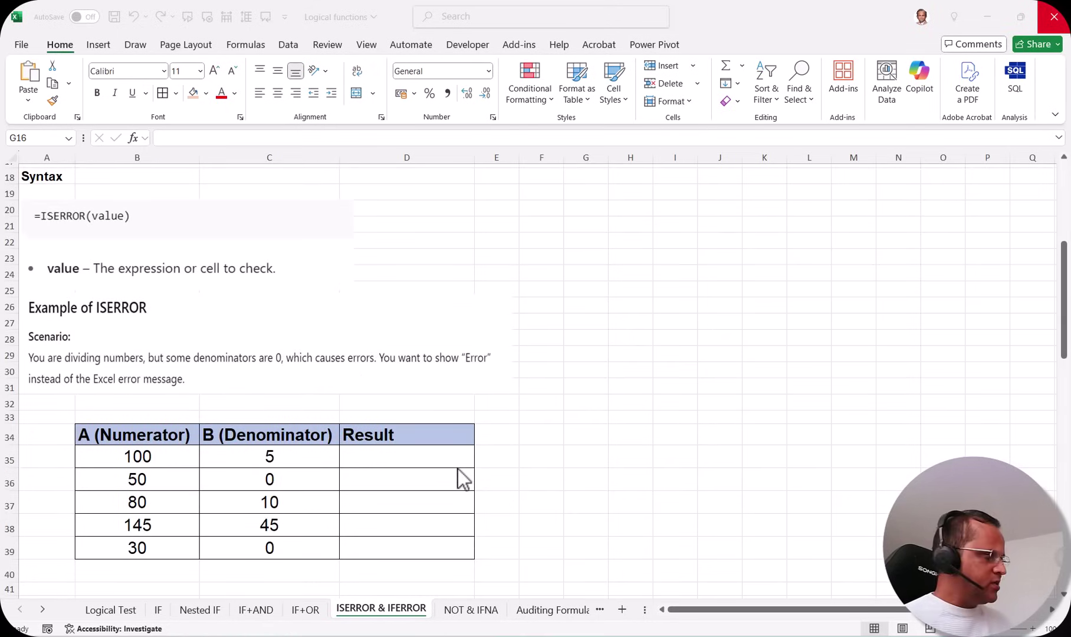
{"action": "scroll", "coordinate": [459, 475], "scroll_direction": "down", "scroll_amount": 2}
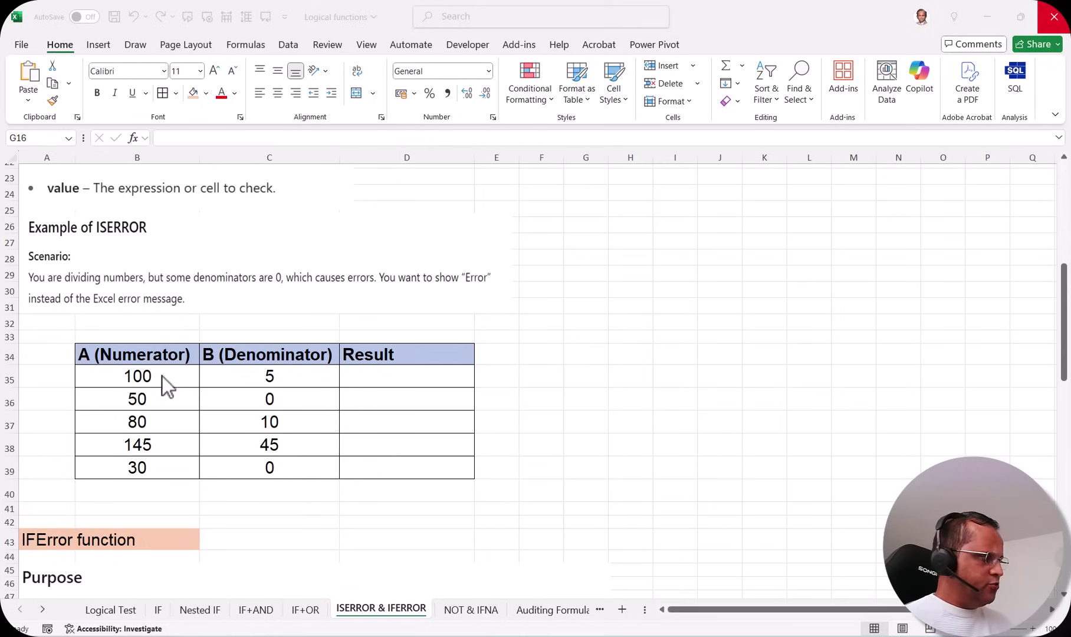
Point out the zero denominators in C36 and C39, then start a formula in D35.
{"action": "left_click", "coordinate": [395, 375]}
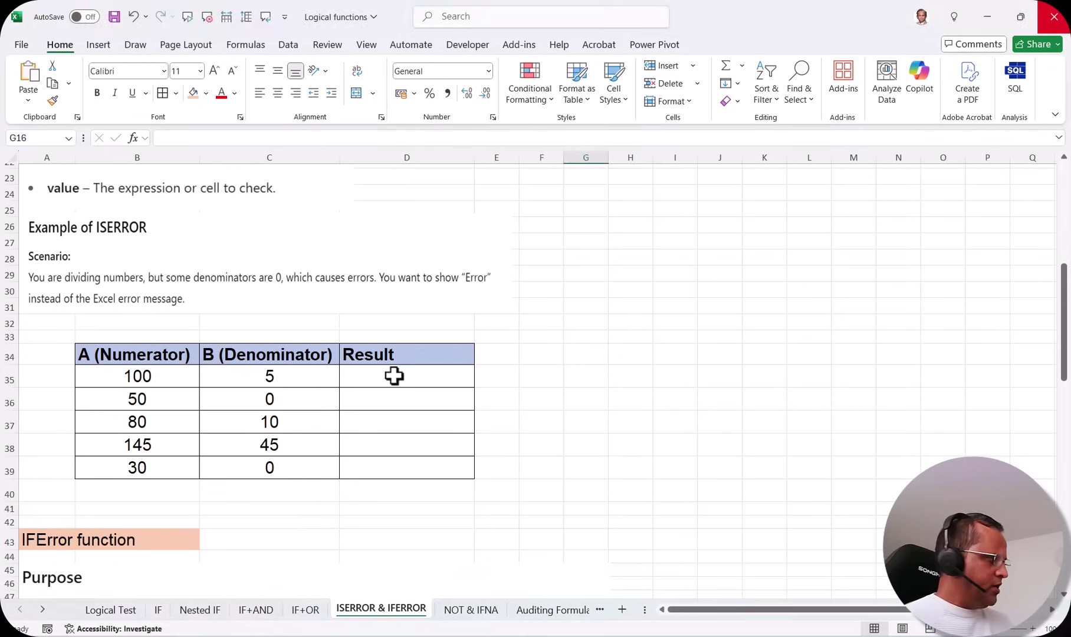
{"action": "scroll", "coordinate": [445, 438], "scroll_direction": "down", "scroll_amount": 1}
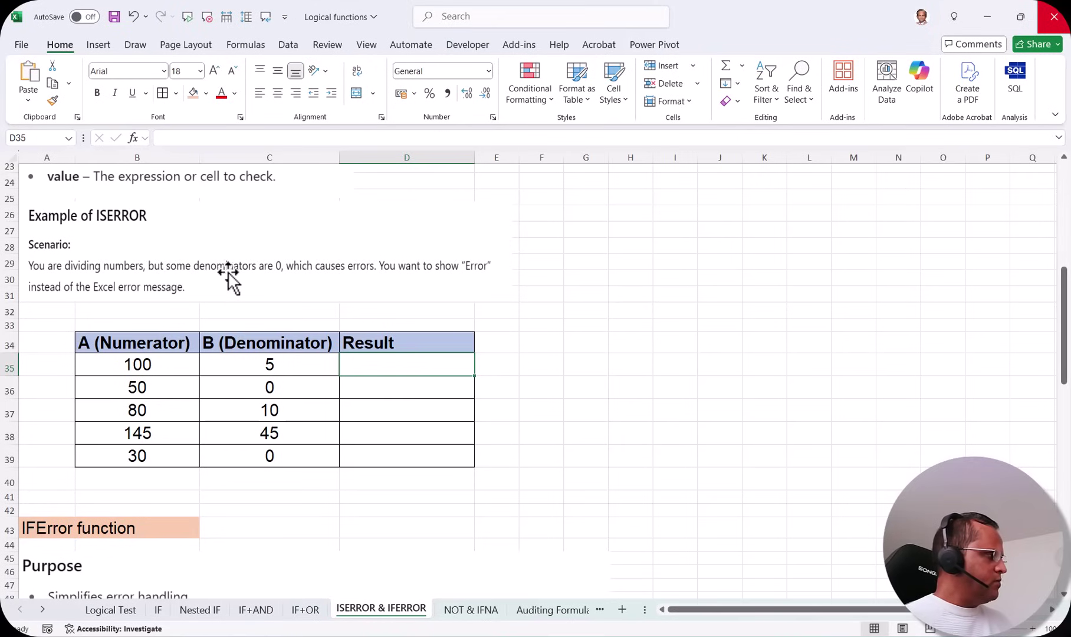
{"action": "left_click", "coordinate": [267, 385]}
{"action": "left_click", "coordinate": [283, 451]}
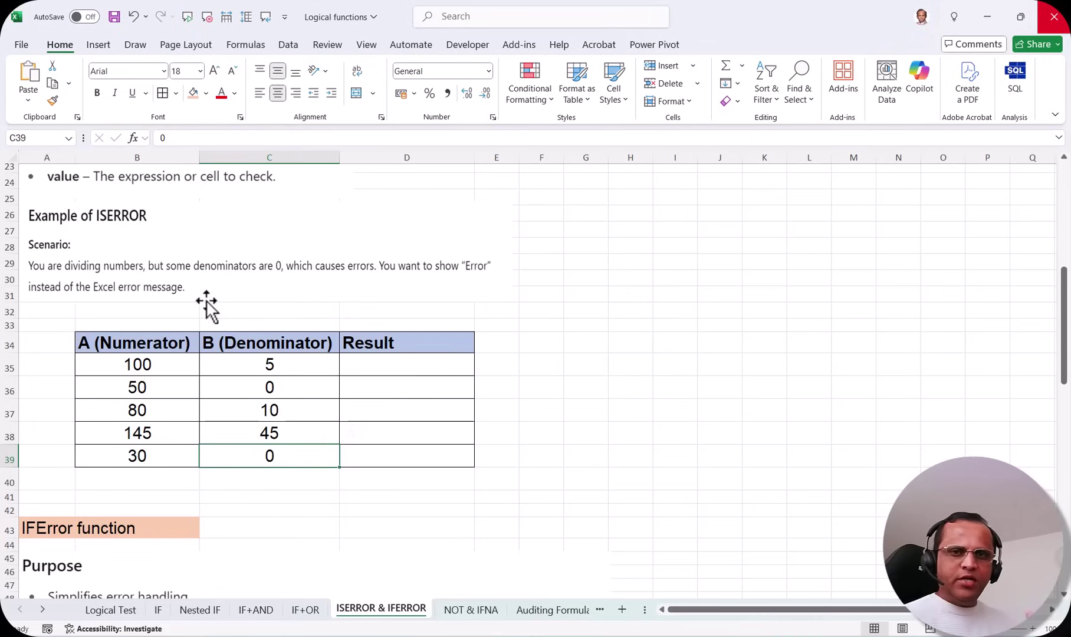
{"action": "left_click", "coordinate": [438, 359]}
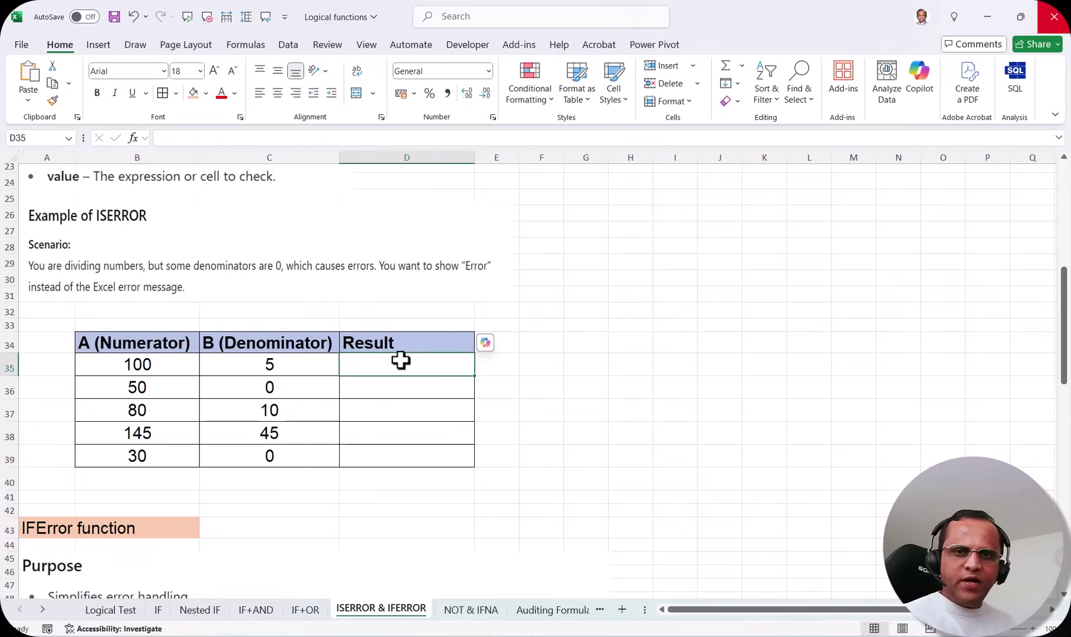
{"action": "type", "text": "="}
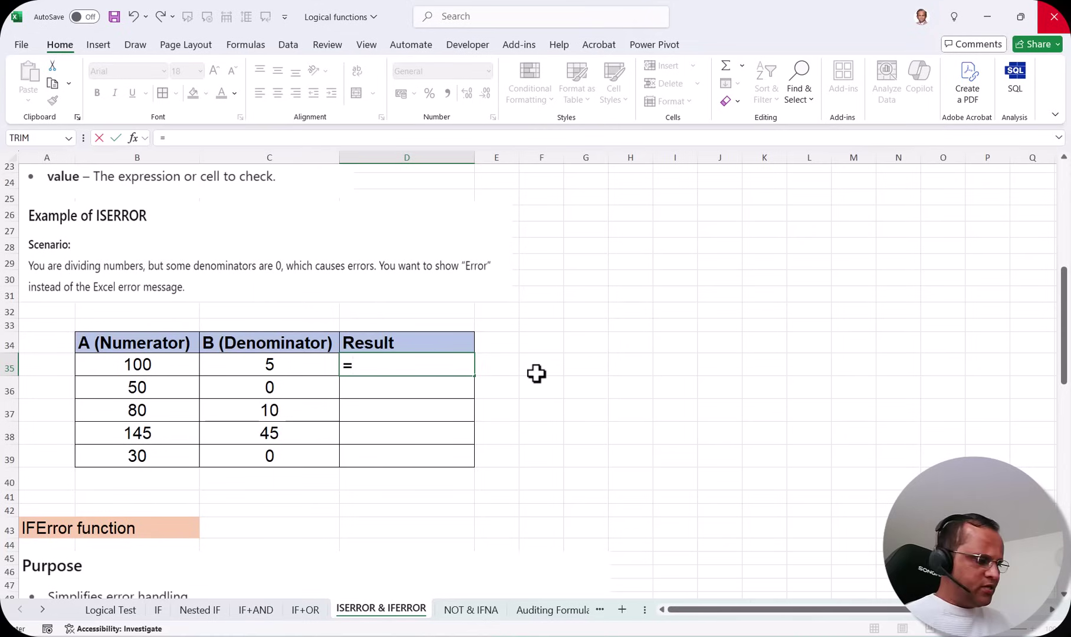
Build =IF(ISERROR(B35/C35) in D35 to test the division for an error.
{"action": "type", "text": "if"}
{"action": "key", "text": "Tab"}
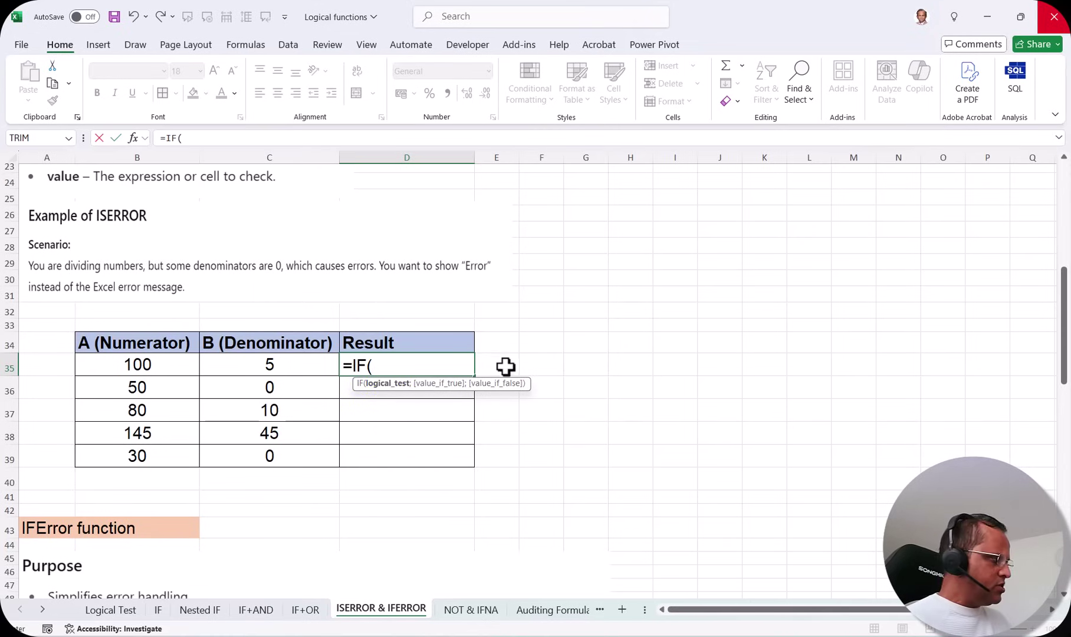
{"action": "type", "text": "iser"}
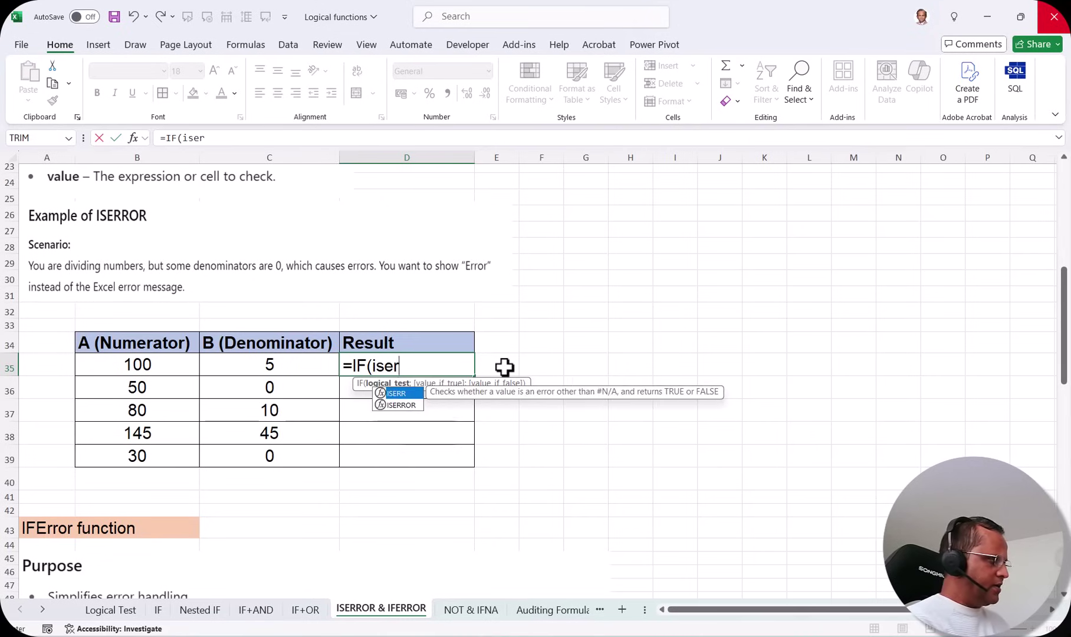
{"action": "key", "text": "Down"}
{"action": "key", "text": "Tab"}
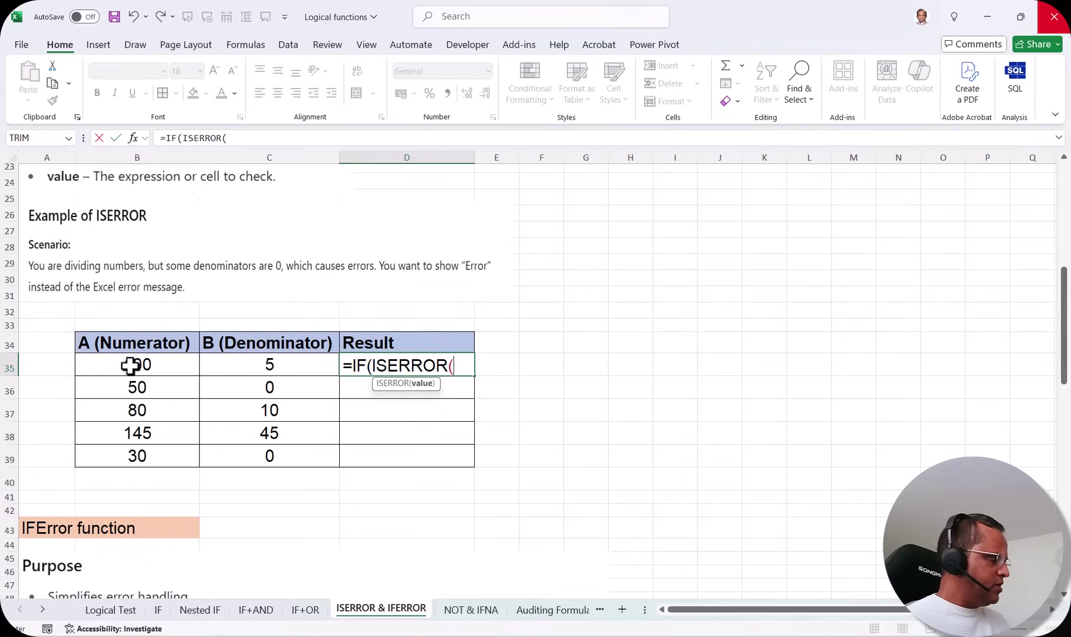
{"action": "left_click", "coordinate": [156, 364]}
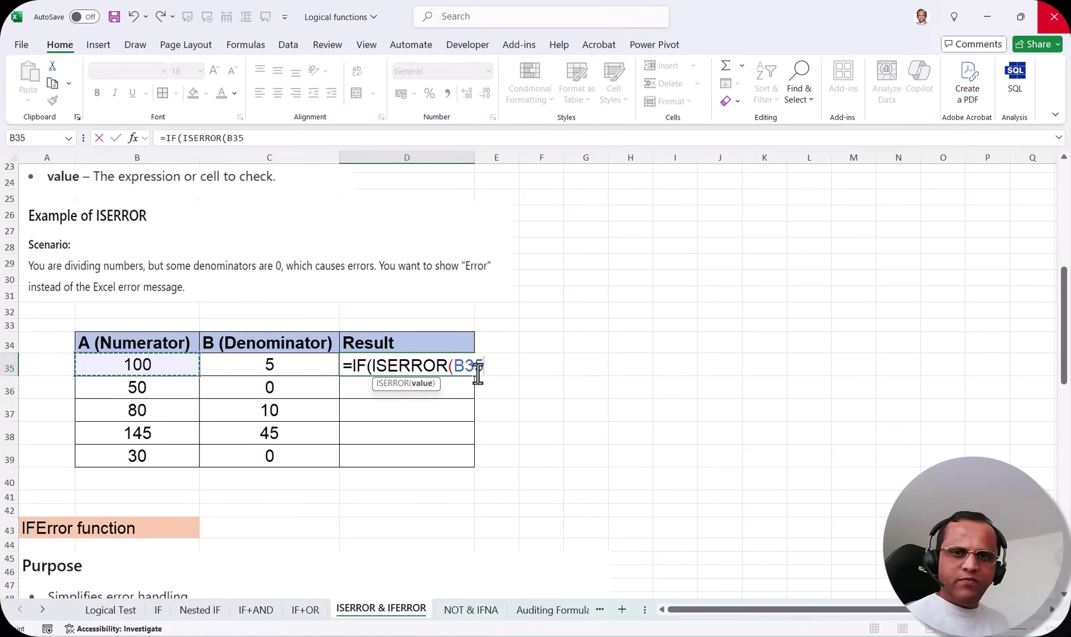
{"action": "type", "text": "/"}
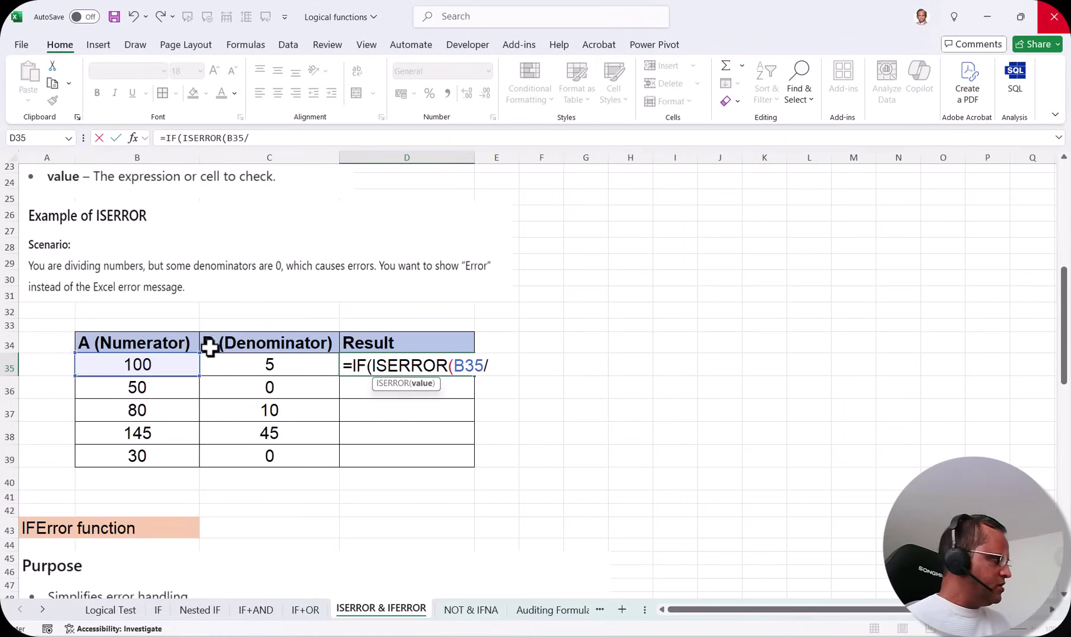
{"action": "left_click", "coordinate": [288, 364]}
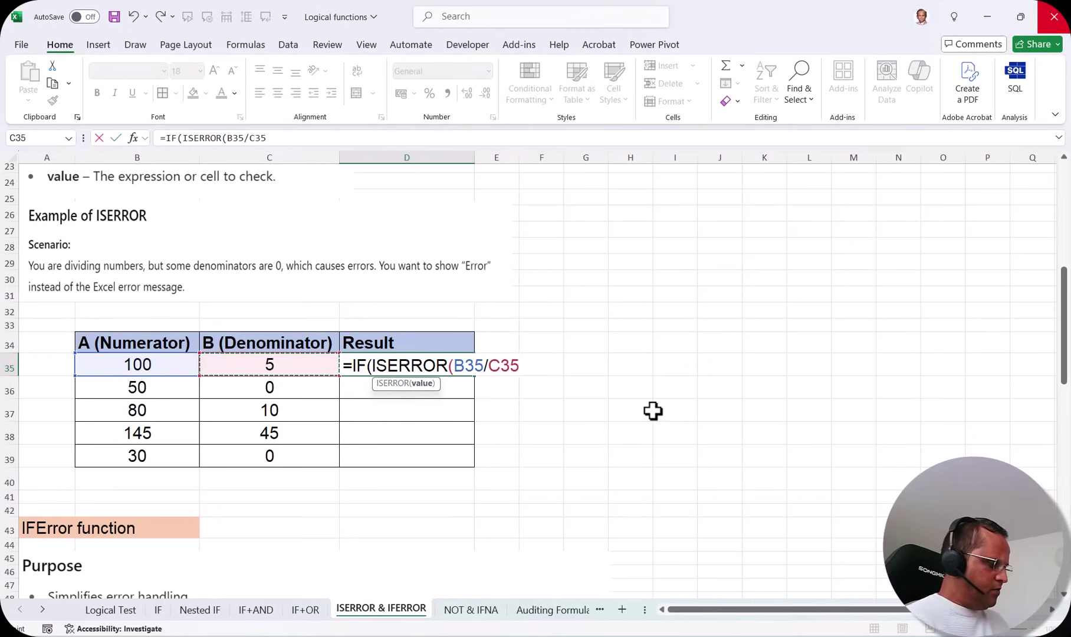
{"action": "type", "text": ")"}
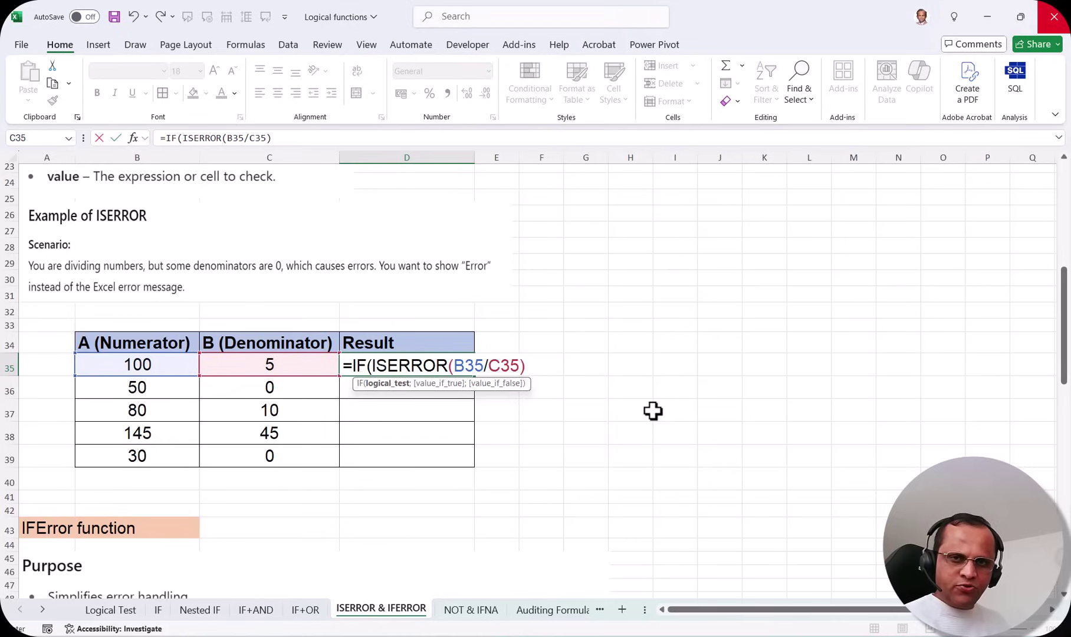
Complete D35 as =IF(ISERROR(B35/C35);"Error";B35/C35), which returns 20.
{"action": "type", "text": ";"}
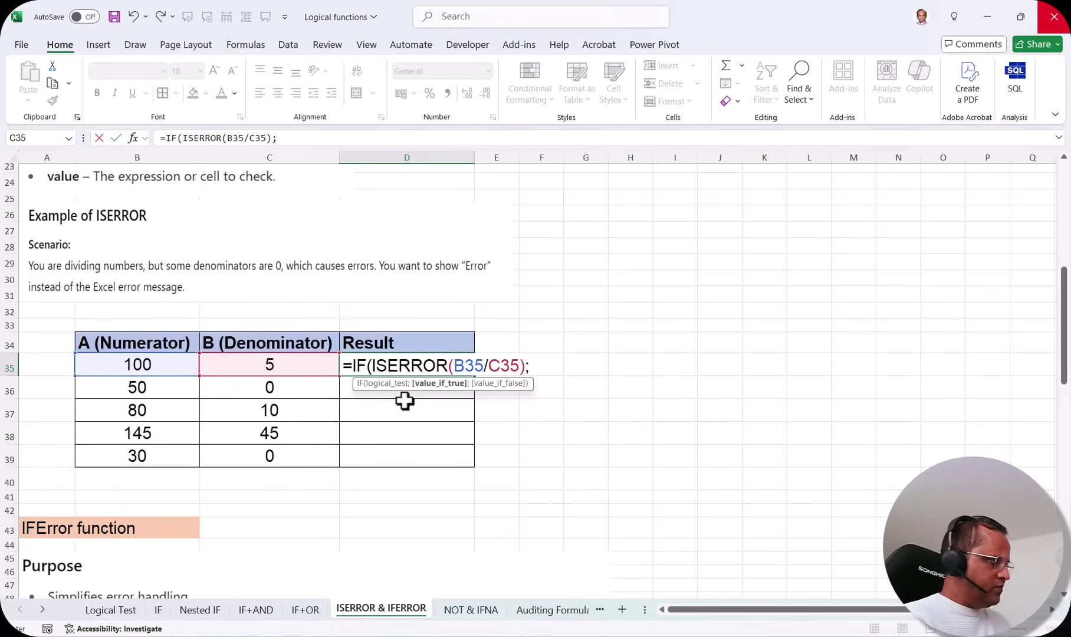
{"action": "type", "text": "\"Erro"}
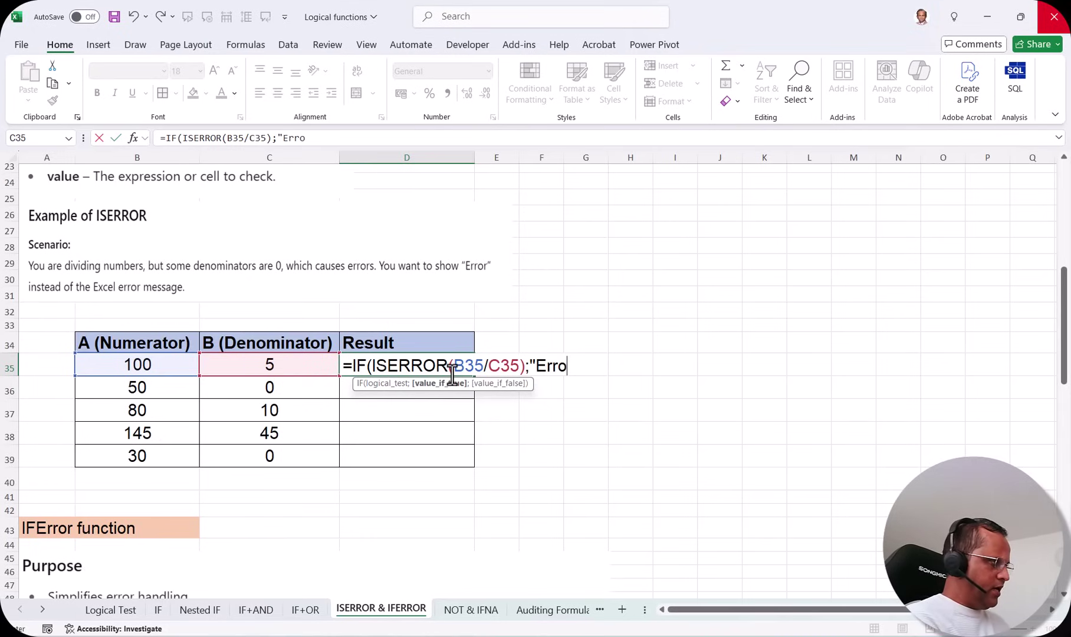
{"action": "type", "text": "r\""}
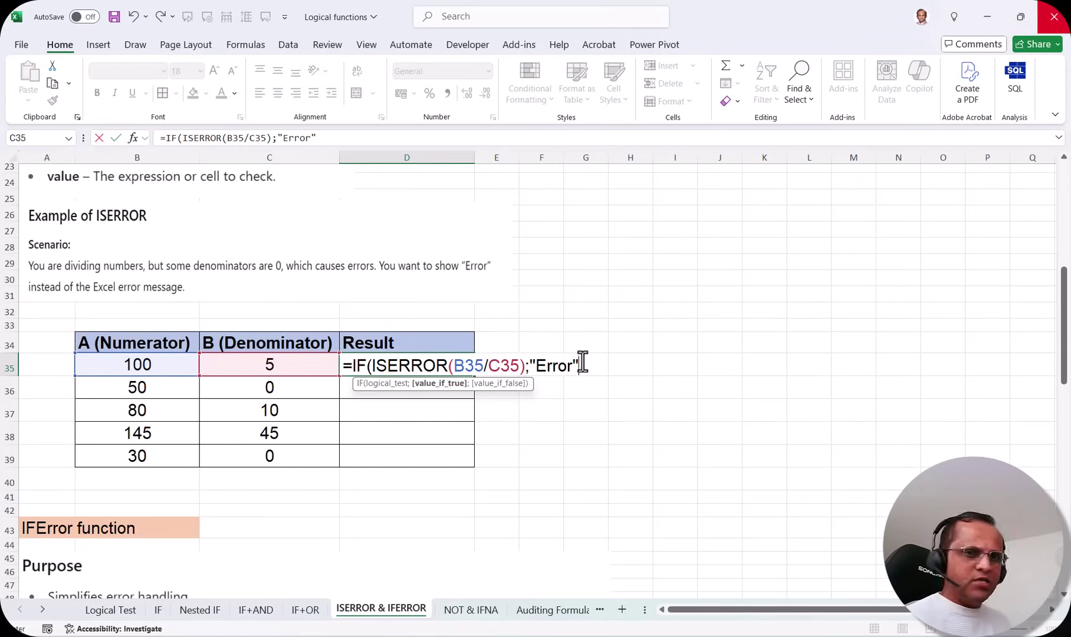
{"action": "type", "text": ";"}
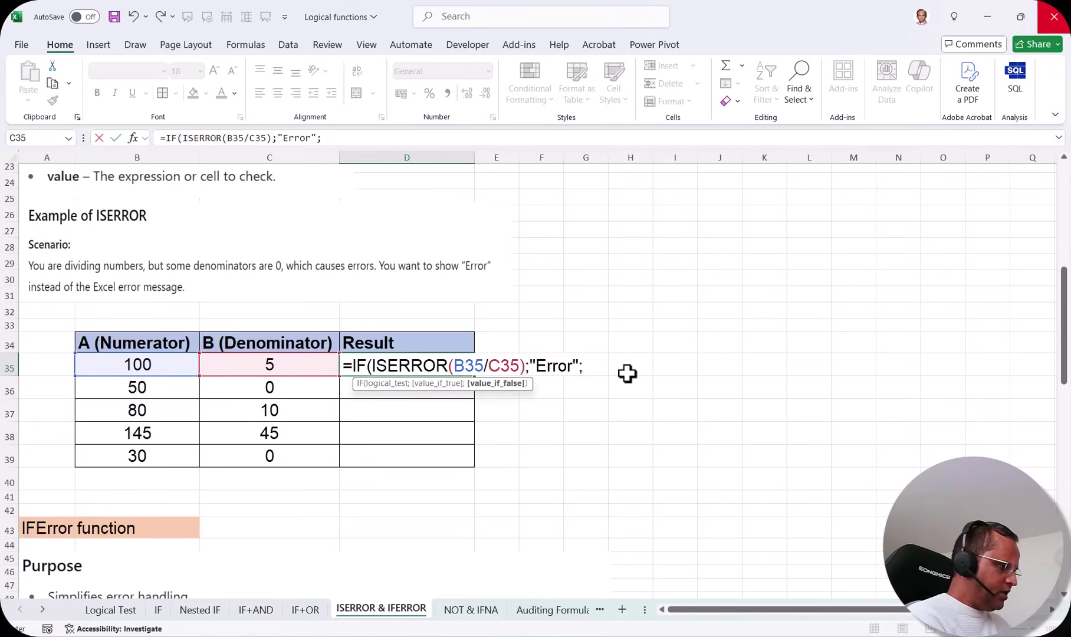
{"action": "type", "text": "B35"}
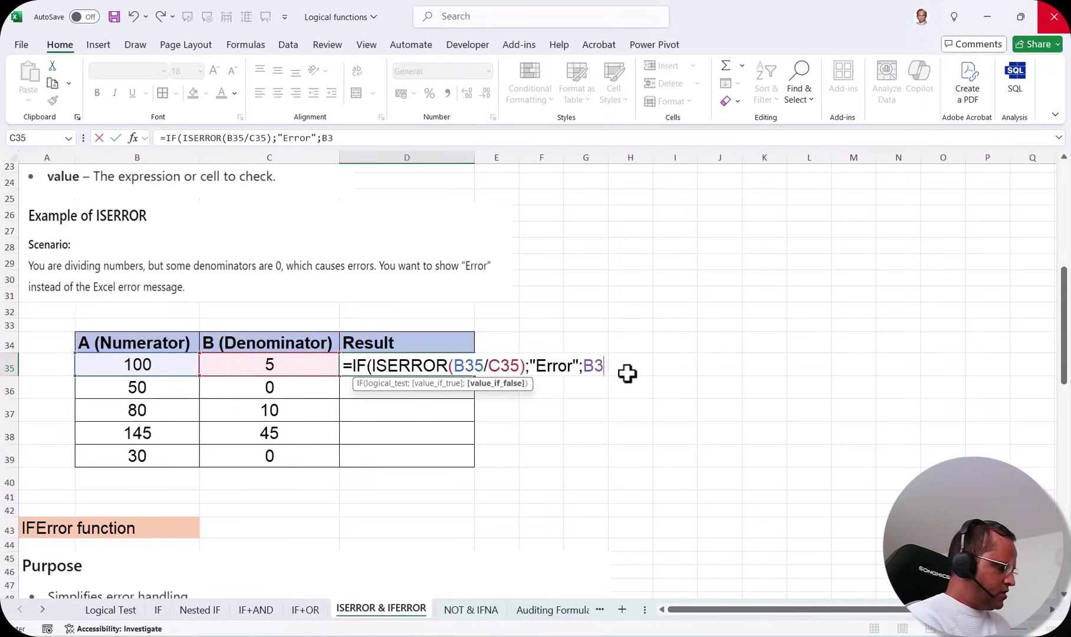
{"action": "type", "text": "/C35)"}
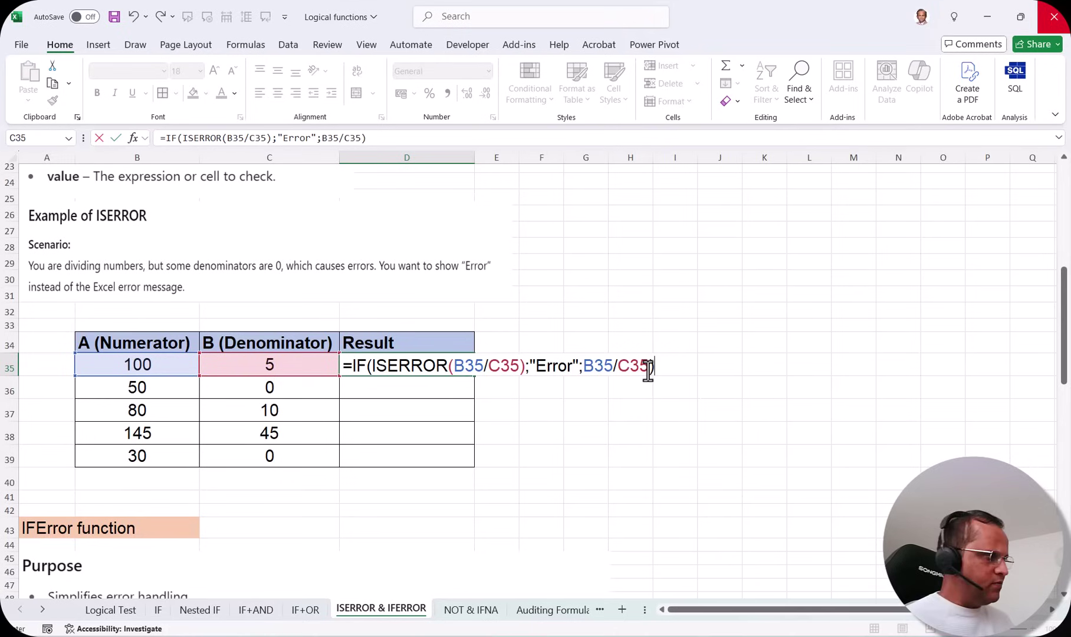
{"action": "key", "text": "Return"}
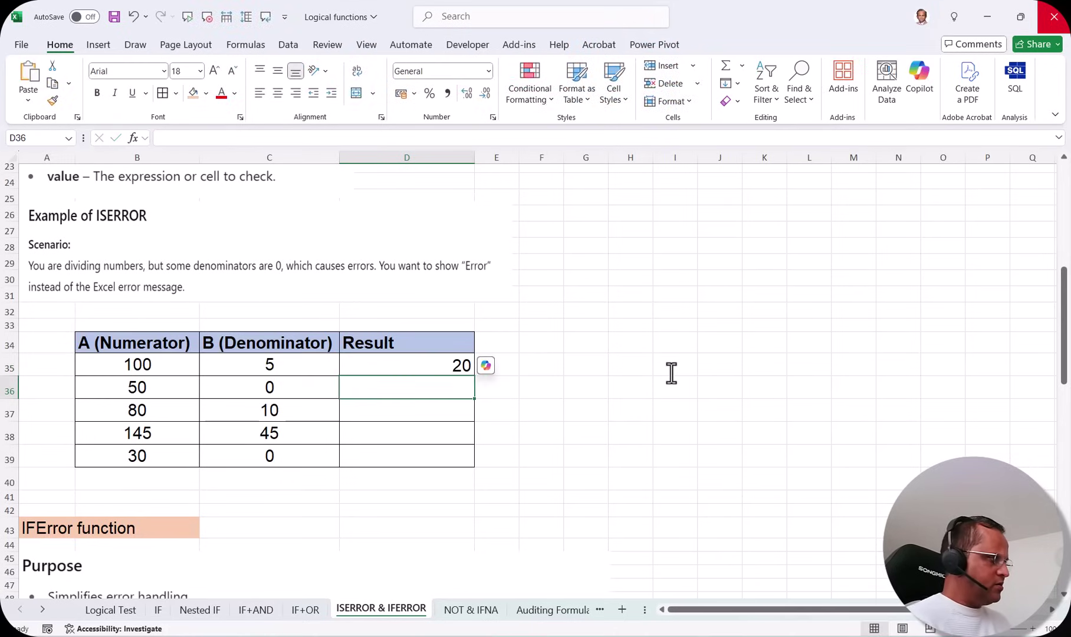
{"action": "left_click", "coordinate": [448, 365]}
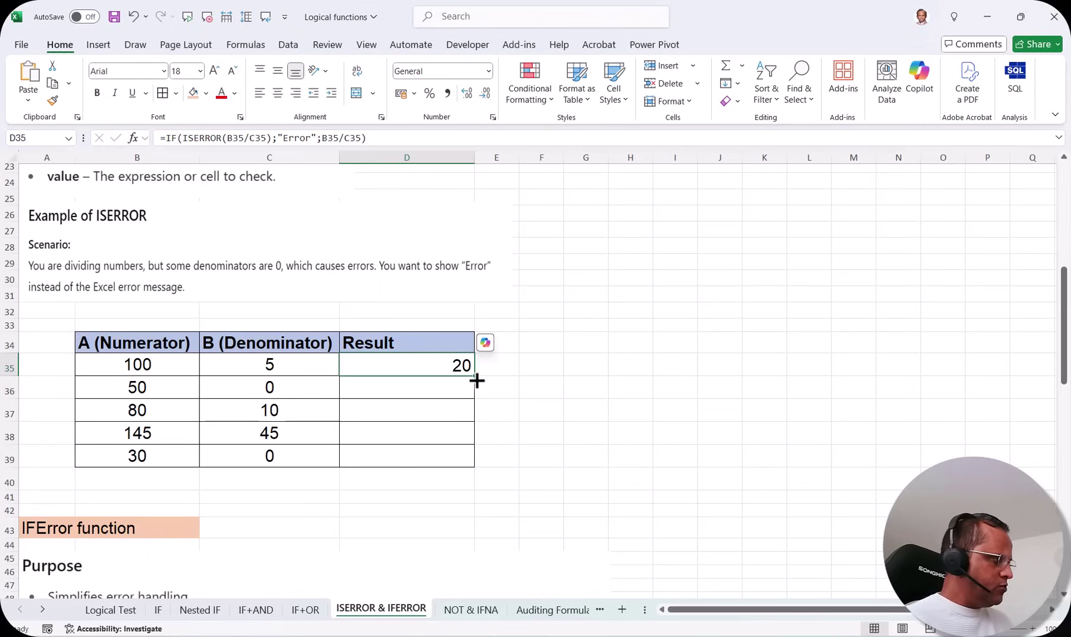
{"action": "left_click_drag", "start_coordinate": [476, 380], "coordinate": [469, 466]}
{"action": "left_click", "coordinate": [404, 383]}
{"action": "left_click", "coordinate": [391, 457]}
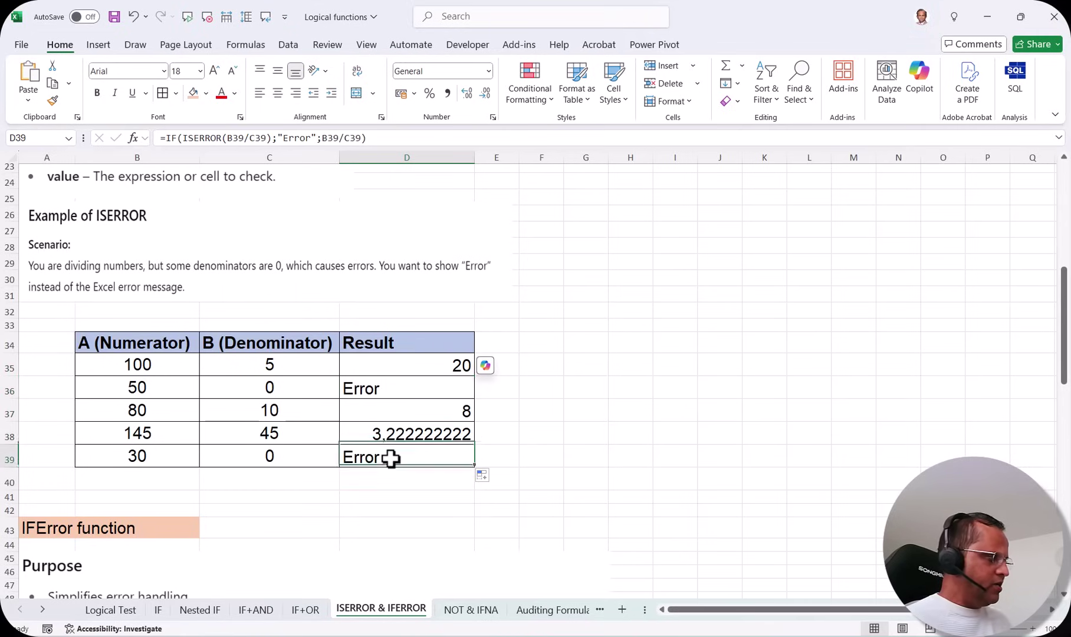
{"action": "left_click", "coordinate": [387, 386]}
{"action": "left_click", "coordinate": [394, 455]}
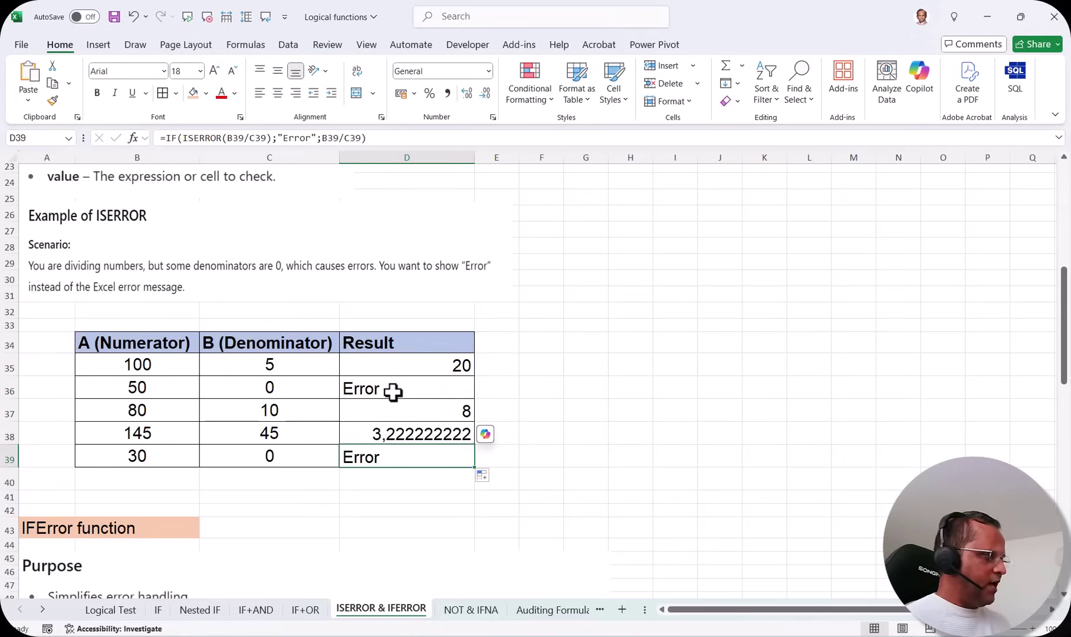
{"action": "left_click", "coordinate": [271, 390]}
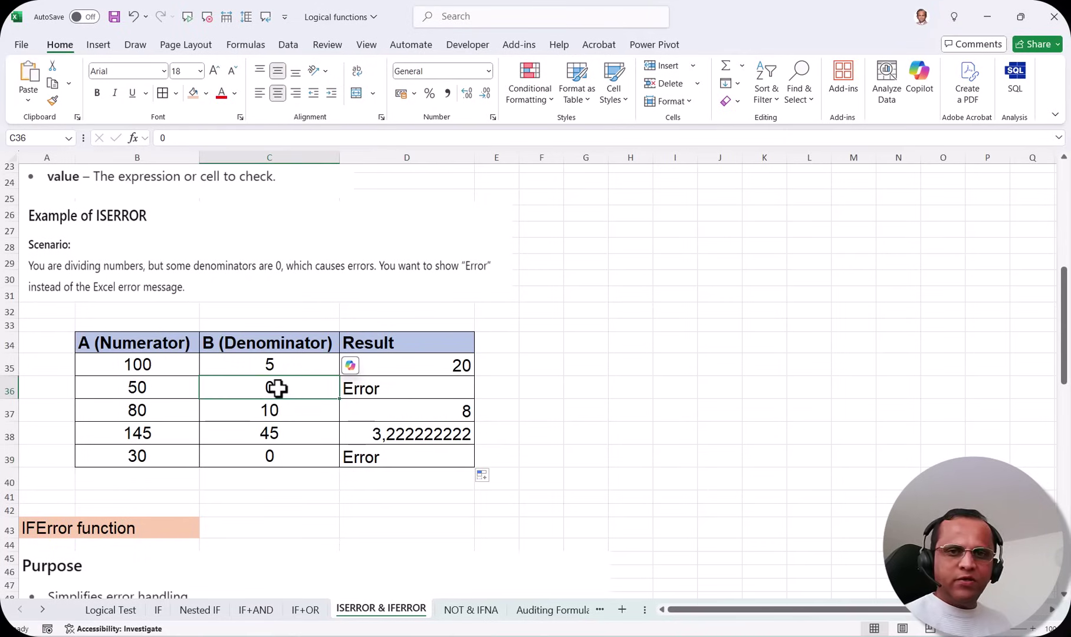
{"action": "left_click", "coordinate": [277, 456]}
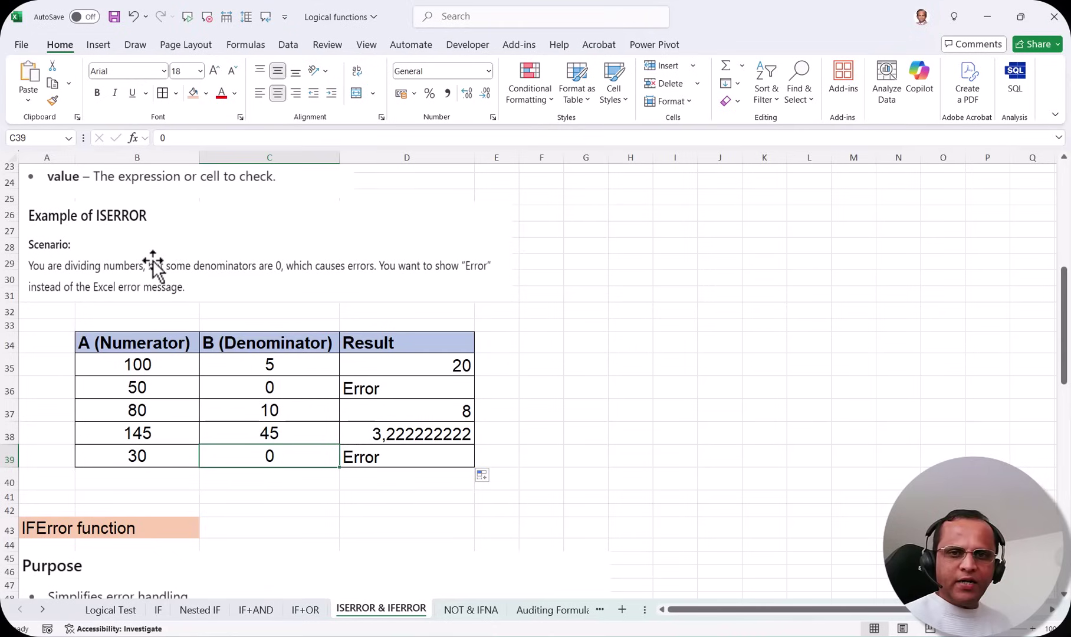
Scroll down to the IFERROR section with its =IFERROR(value, value_if_error) syntax and example table.
{"action": "scroll", "coordinate": [452, 424], "scroll_direction": "down", "scroll_amount": 5}
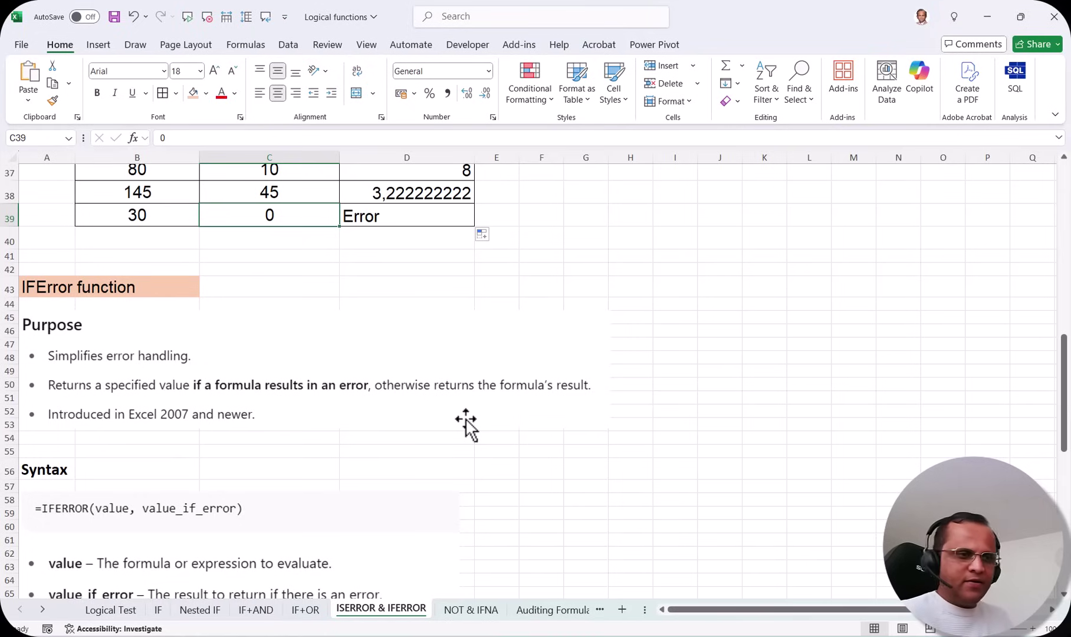
{"action": "scroll", "coordinate": [399, 406], "scroll_direction": "down", "scroll_amount": 4}
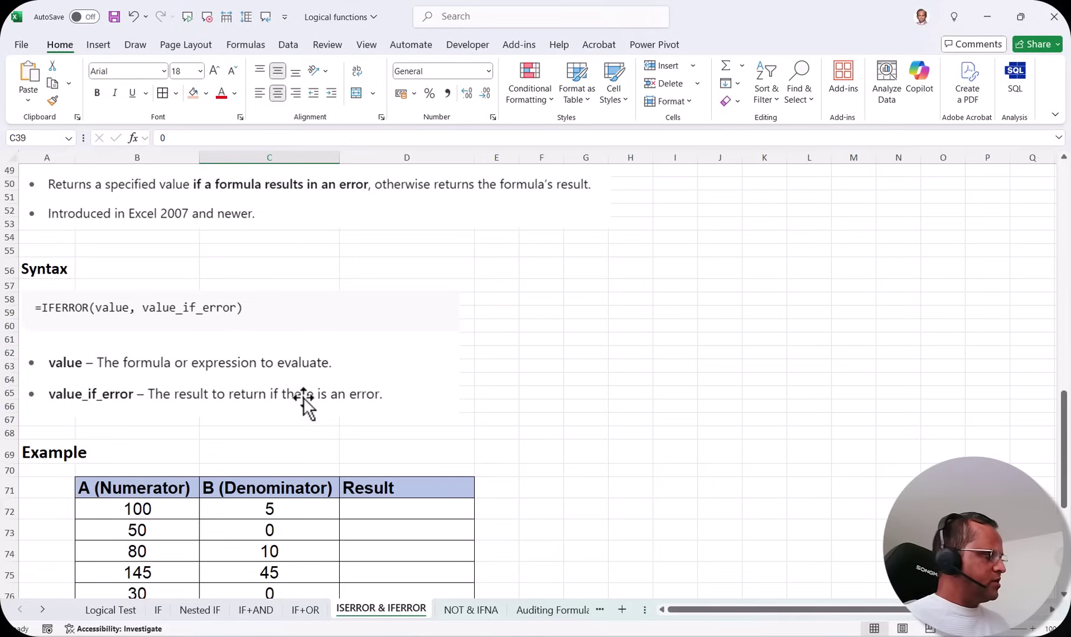
{"action": "scroll", "coordinate": [431, 469], "scroll_direction": "down", "scroll_amount": 1}
{"action": "scroll", "coordinate": [432, 469], "scroll_direction": "down", "scroll_amount": 1}
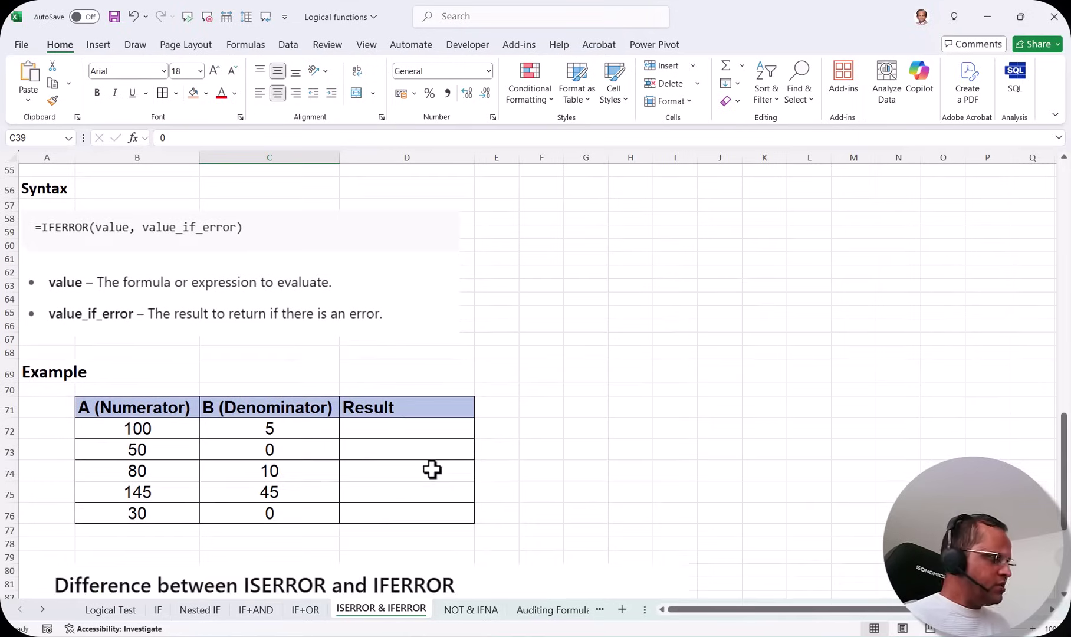
{"action": "scroll", "coordinate": [354, 454], "scroll_direction": "down", "scroll_amount": 1}
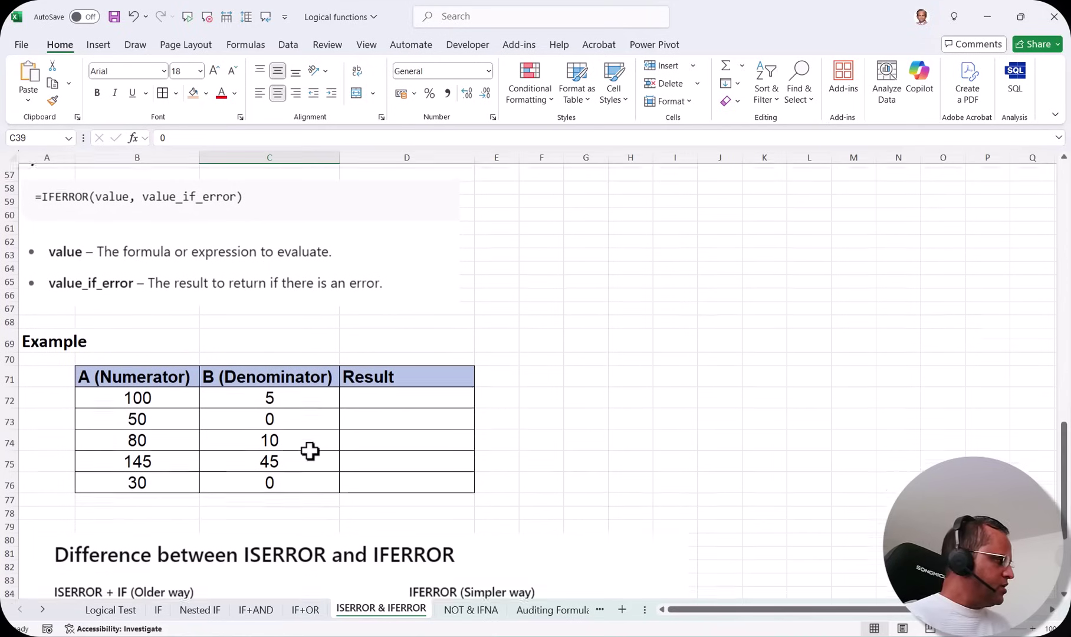
{"action": "scroll", "coordinate": [302, 397], "scroll_direction": "up", "scroll_amount": 6}
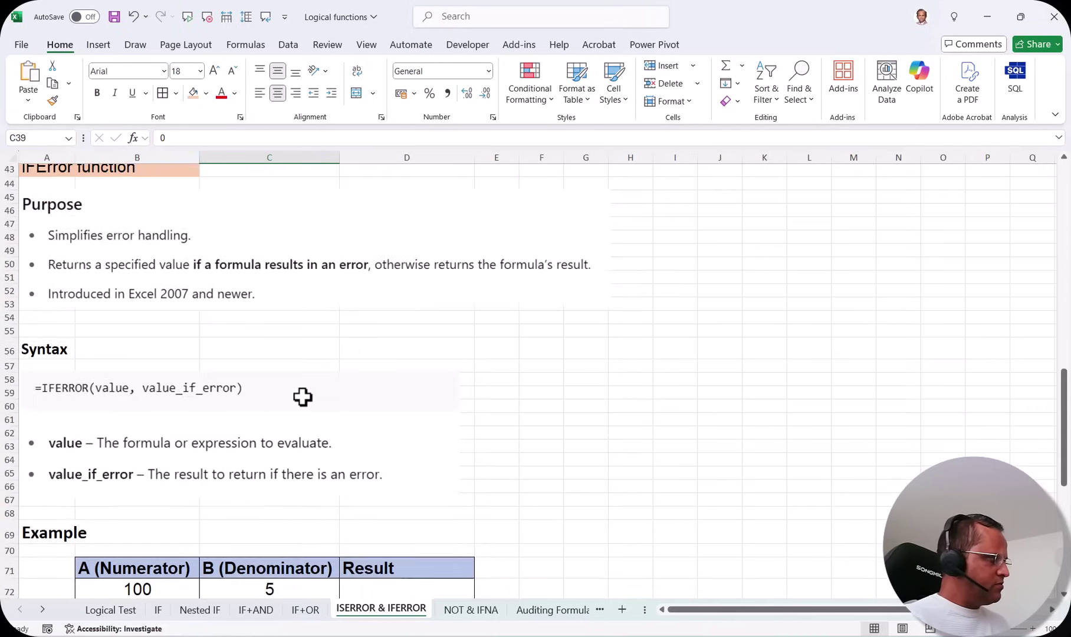
Enter =IFERROR(B72/C72;"Error") in D72, which returns 20, and reselect the cell.
{"action": "scroll", "coordinate": [299, 256], "scroll_direction": "down", "scroll_amount": 6}
{"action": "left_click", "coordinate": [406, 352]}
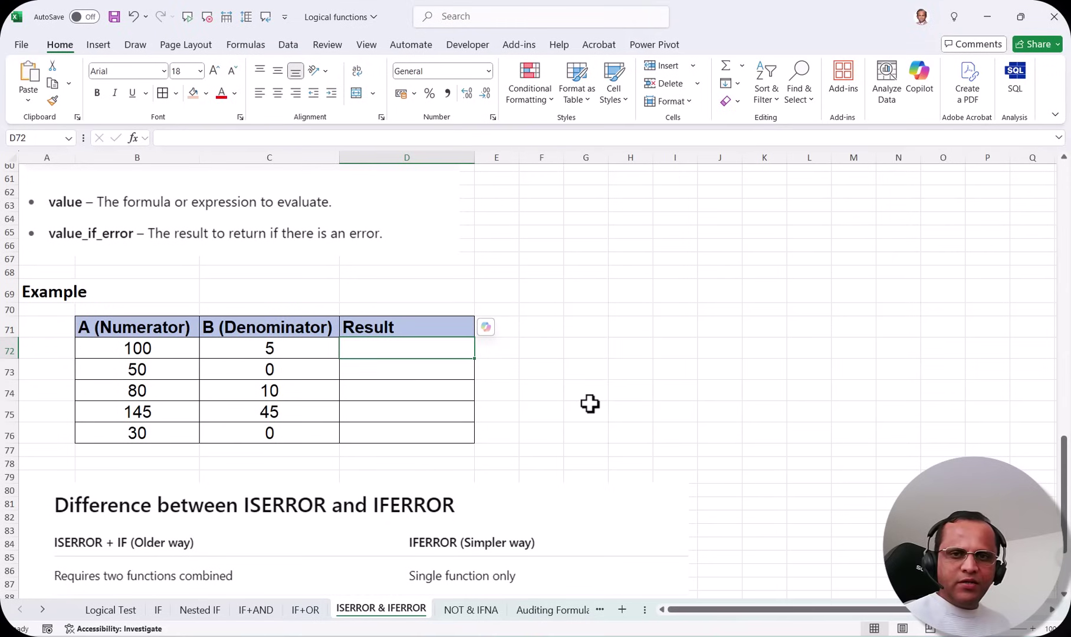
{"action": "type", "text": "=IFE"}
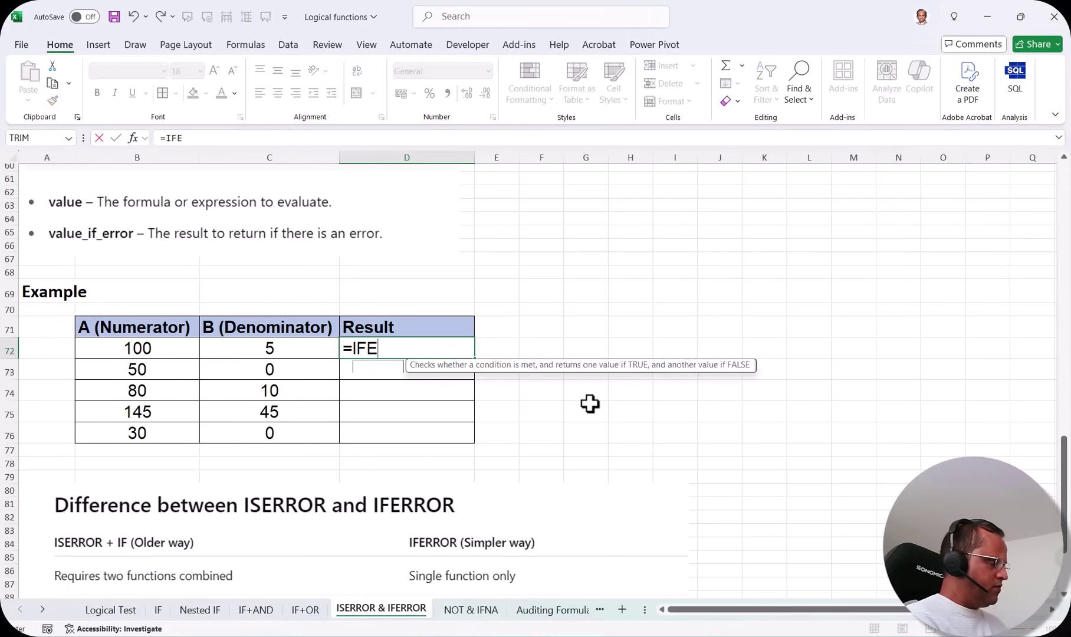
{"action": "key", "text": "Tab"}
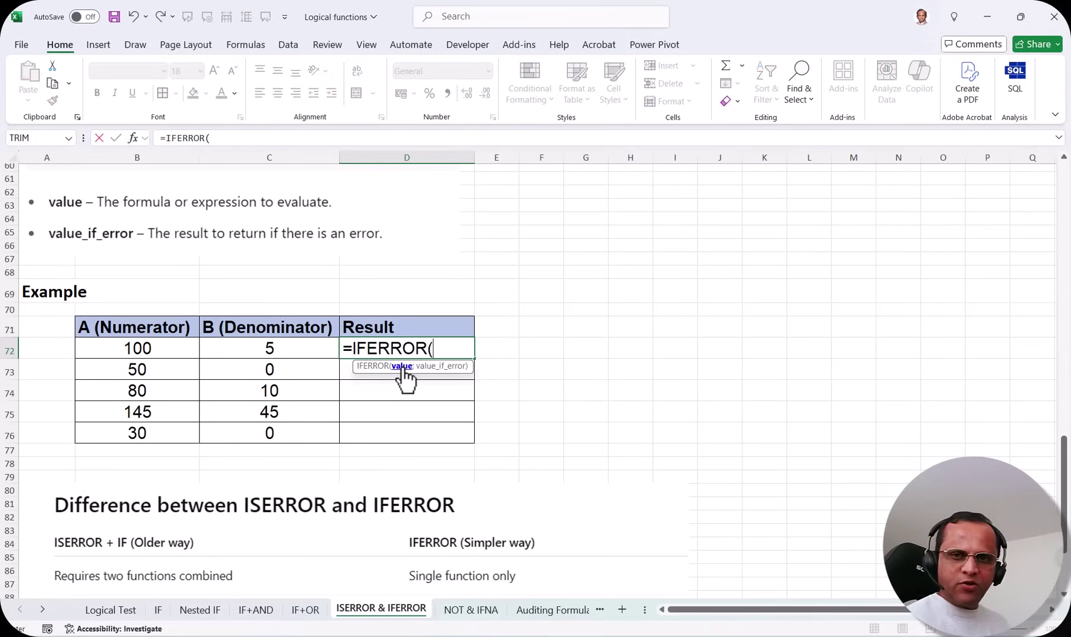
{"action": "left_click", "coordinate": [153, 350]}
{"action": "type", "text": "/"}
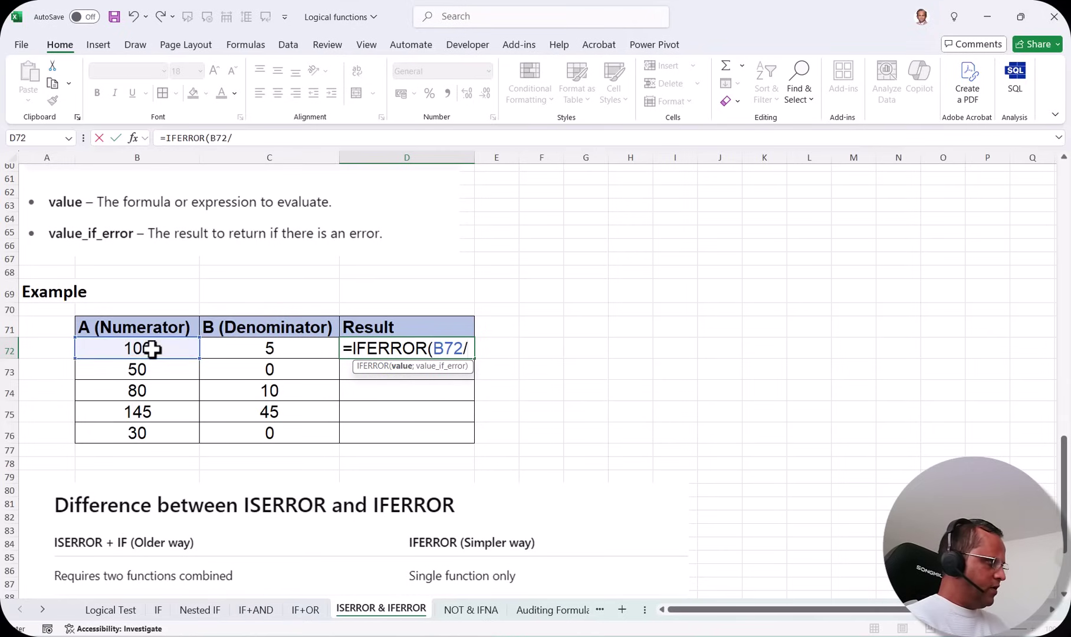
{"action": "left_click", "coordinate": [259, 348]}
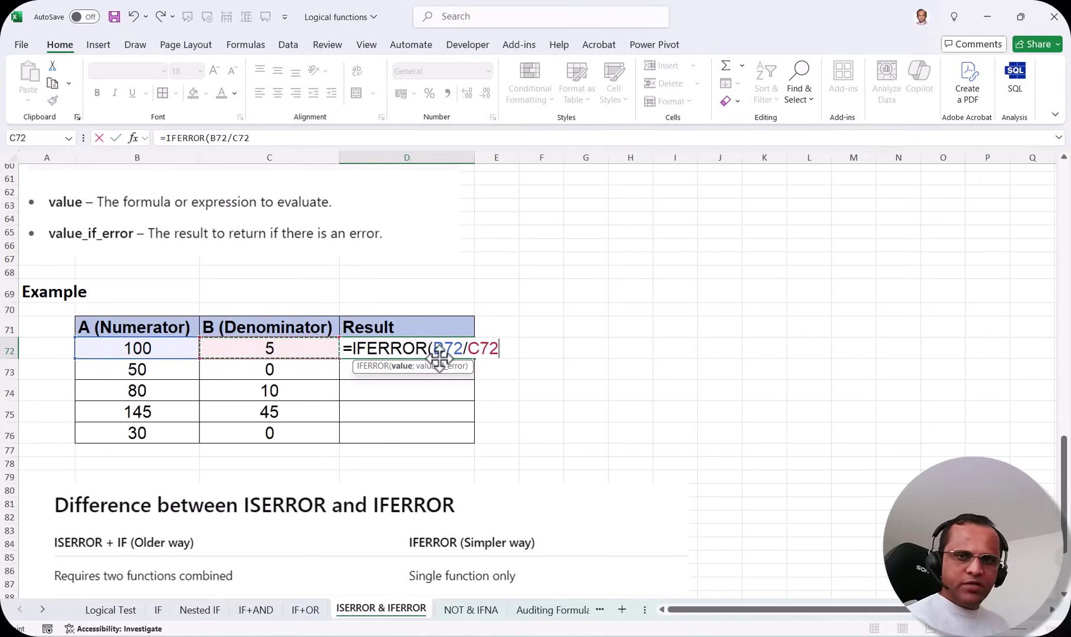
{"action": "type", "text": ";"}
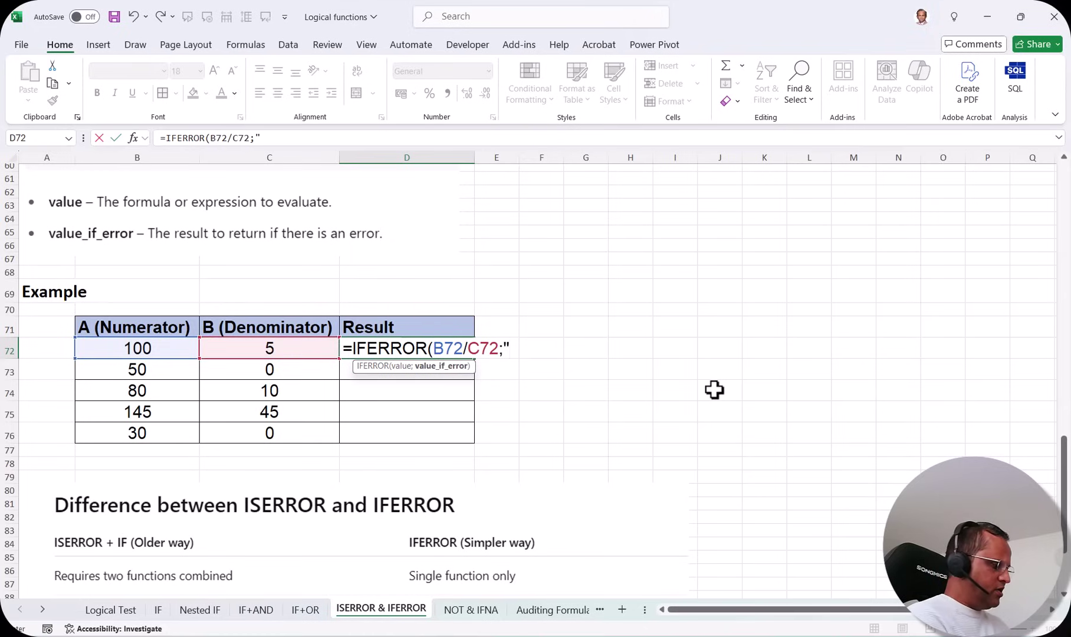
{"action": "type", "text": "\"|E"}
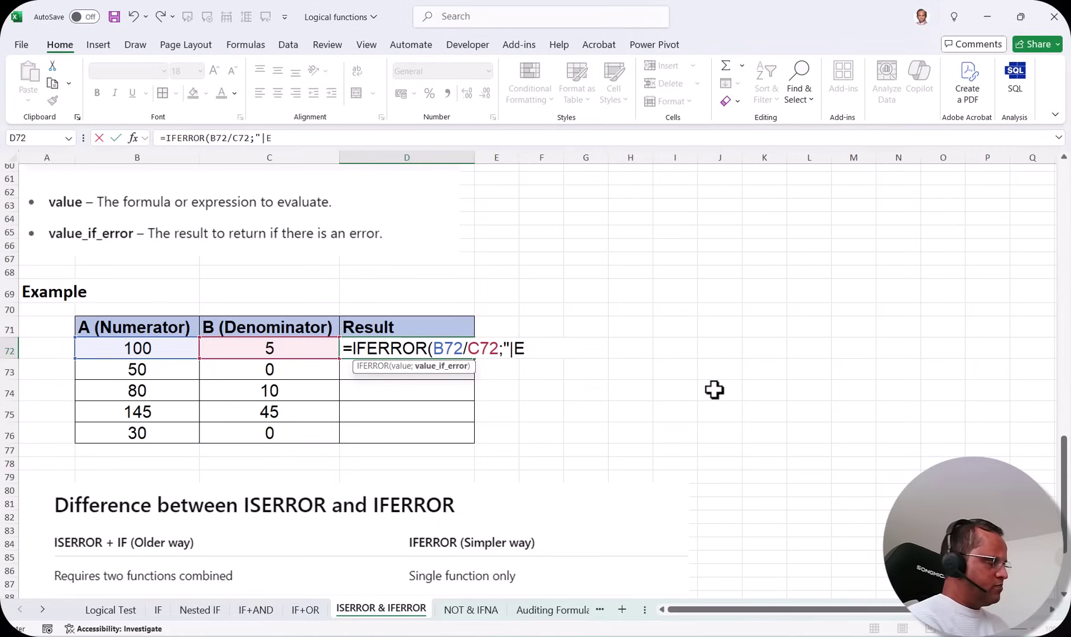
{"action": "key", "text": "BackSpace"}
{"action": "key", "text": "BackSpace"}
{"action": "type", "text": "Error\")"}
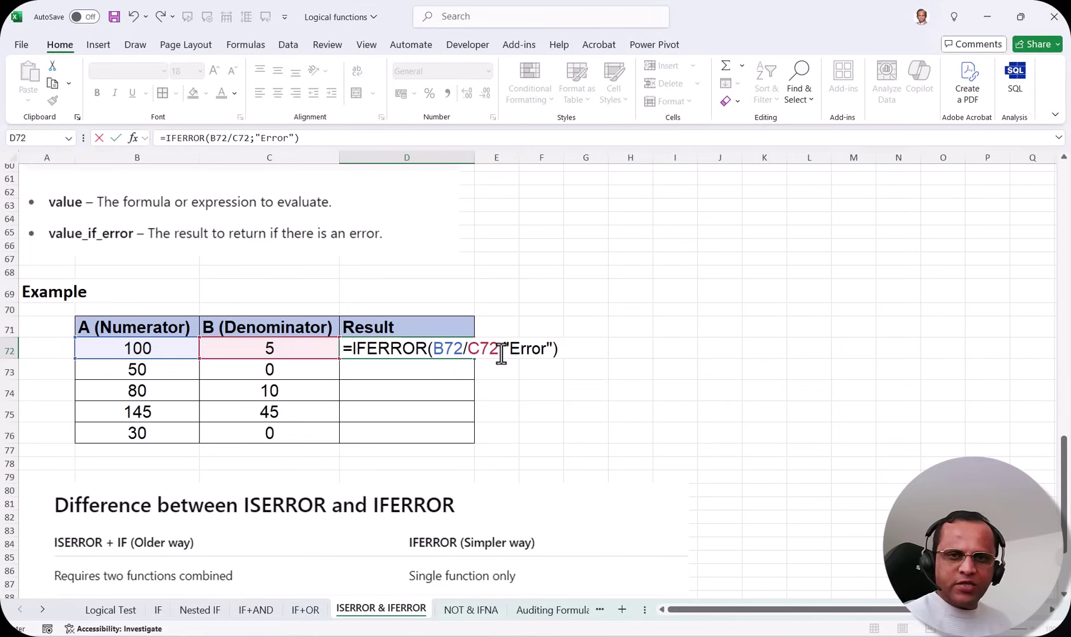
{"action": "key", "text": "Return"}
{"action": "left_click", "coordinate": [443, 348]}
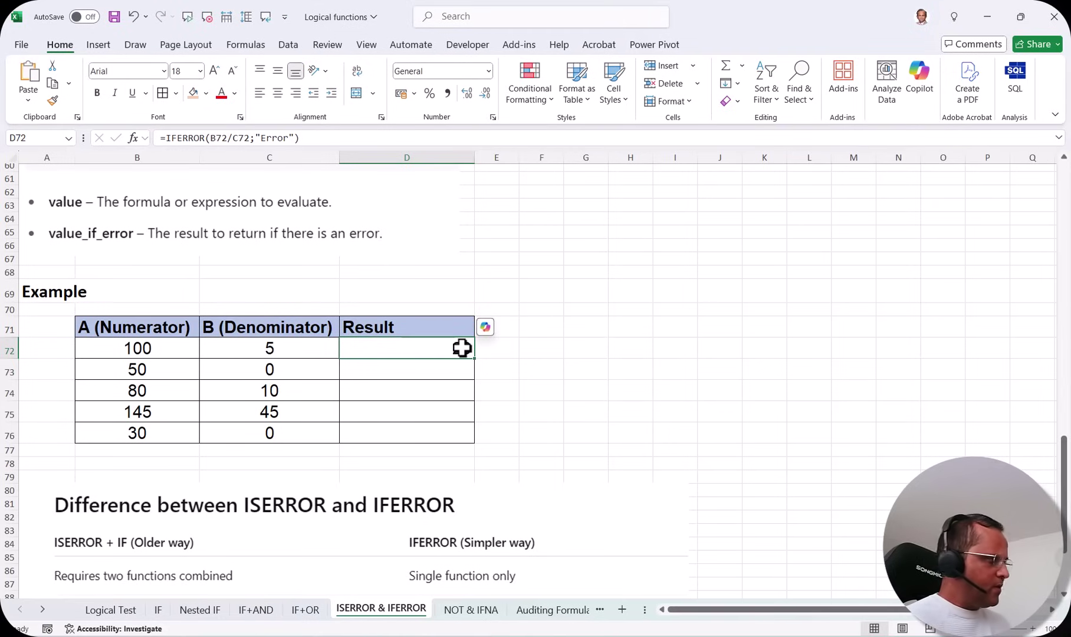
Fill the IFERROR formula down to D76, showing Error for the zero denominators in C73 and C76.
{"action": "left_click_drag", "start_coordinate": [474, 357], "coordinate": [466, 444]}
{"action": "left_click", "coordinate": [364, 435]}
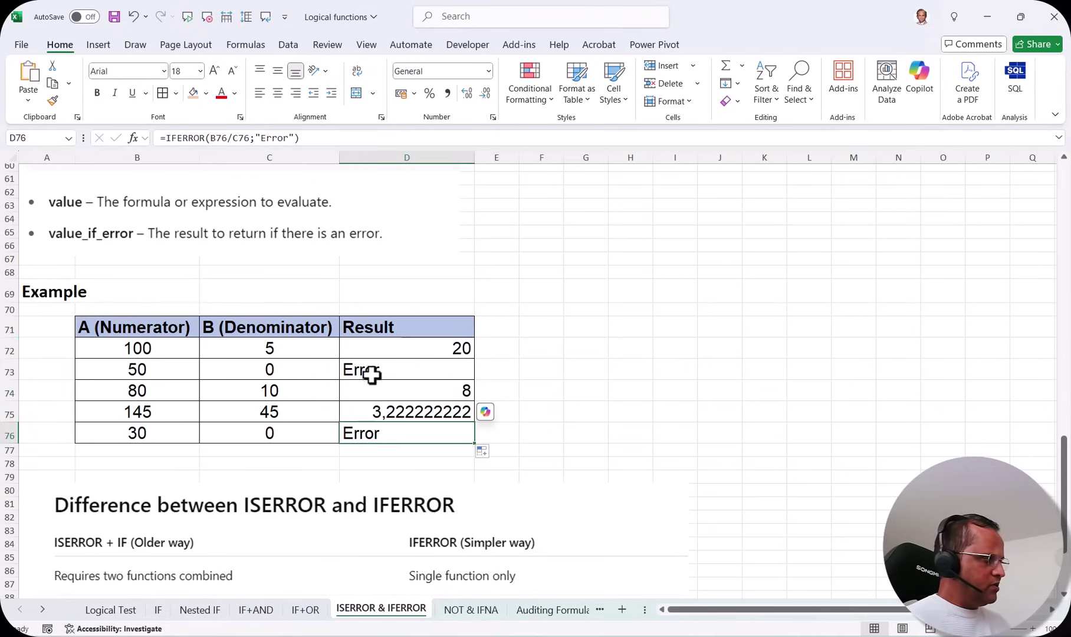
{"action": "left_click", "coordinate": [252, 369]}
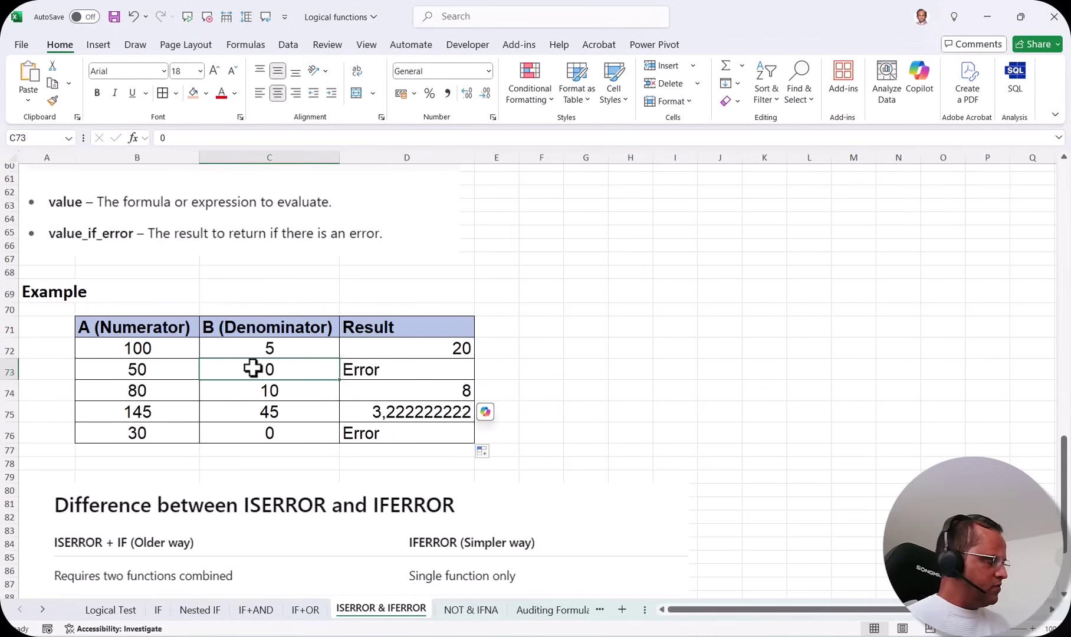
{"action": "left_click", "coordinate": [276, 433]}
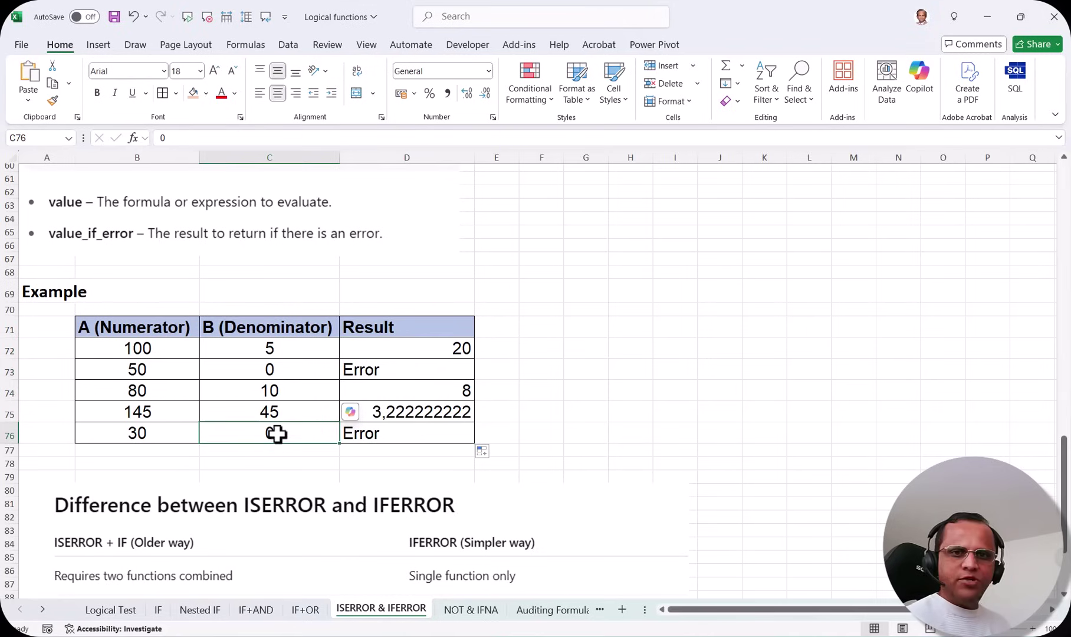
{"action": "left_click", "coordinate": [407, 371]}
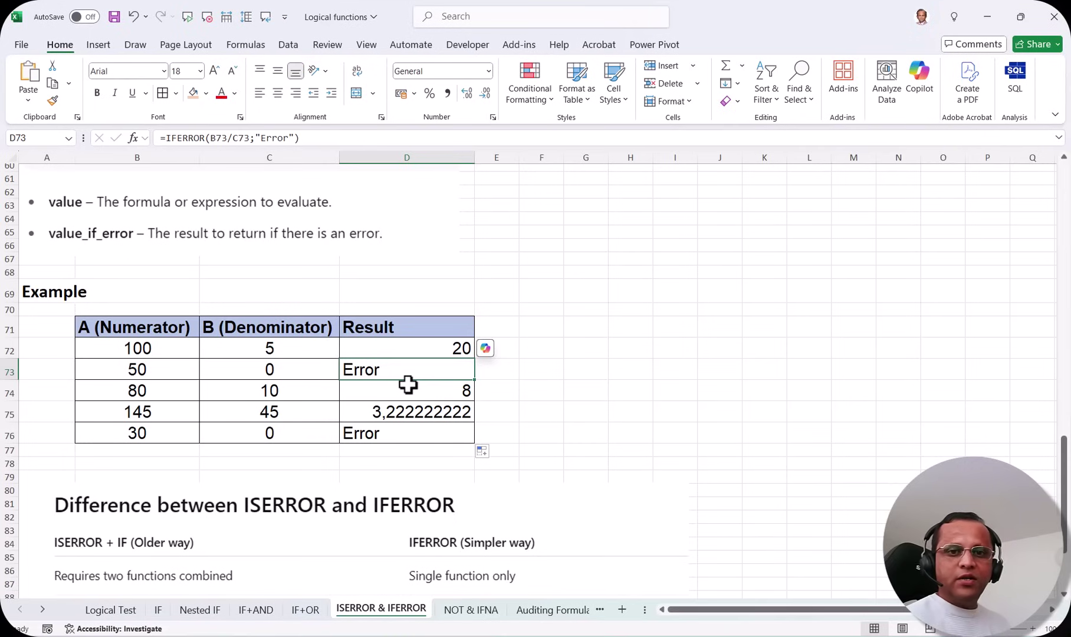
Compare the ISERROR formula in D36 with the IFERROR formula in D73.
{"action": "scroll", "coordinate": [408, 385], "scroll_direction": "up", "scroll_amount": 10}
{"action": "double_click", "coordinate": [401, 308]}
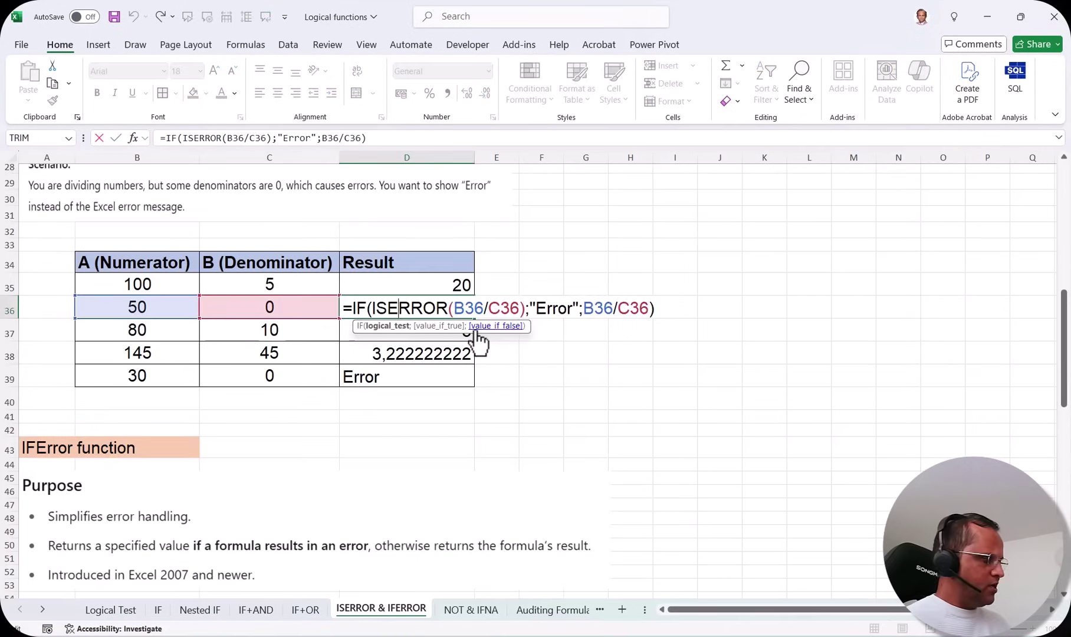
{"action": "key", "text": "Return"}
{"action": "scroll", "coordinate": [471, 337], "scroll_direction": "down", "scroll_amount": 9}
{"action": "double_click", "coordinate": [415, 459]}
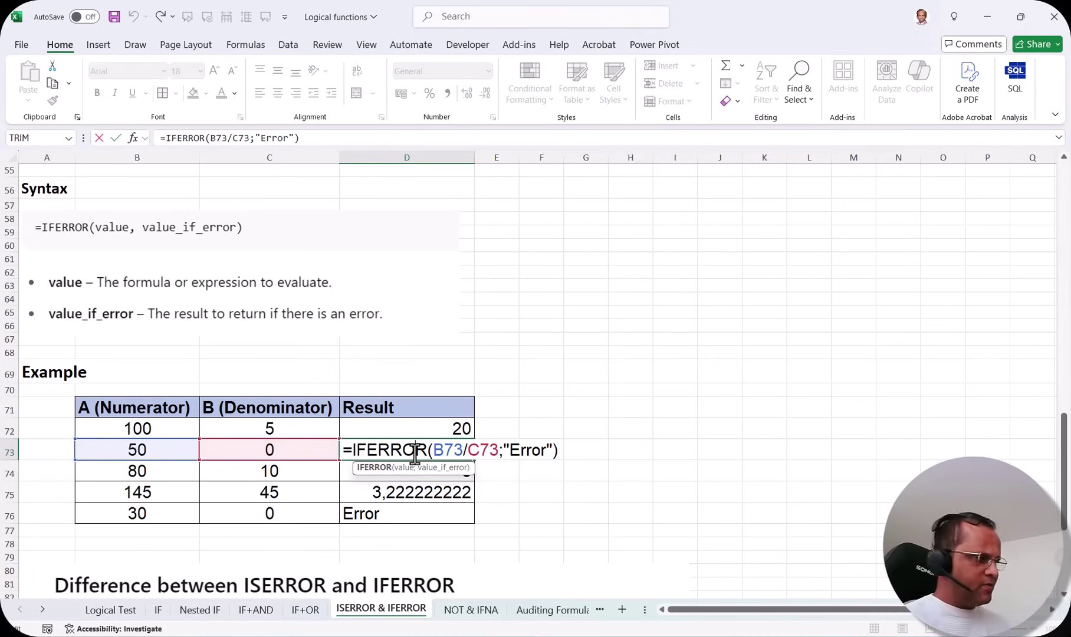
{"action": "key", "text": "Return"}
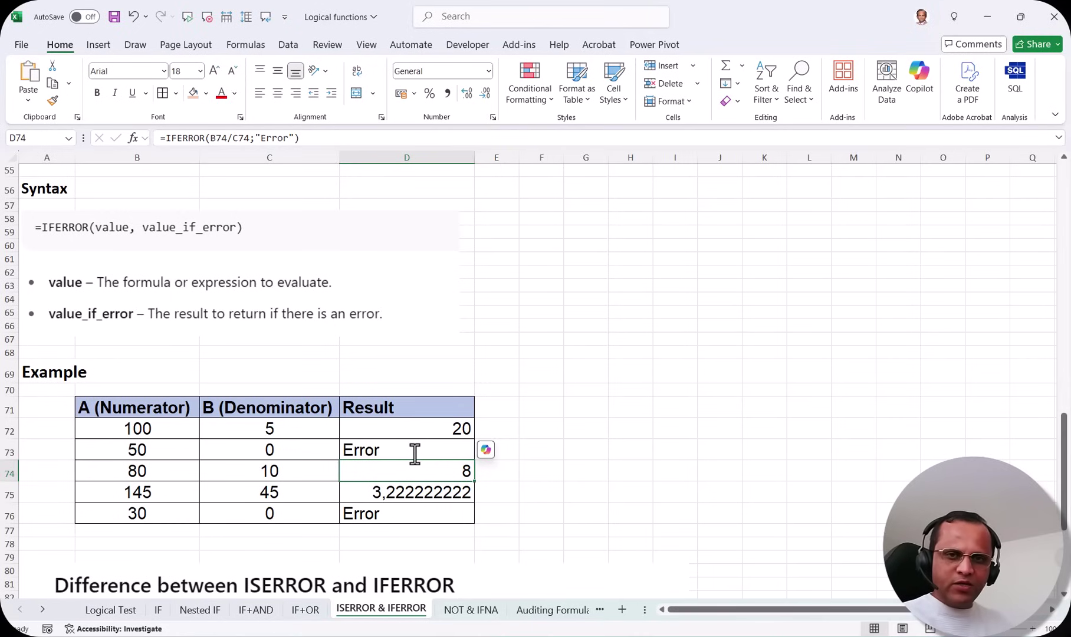
Scroll down to the Difference between ISERROR and IFERROR comparison table.
{"action": "scroll", "coordinate": [415, 454], "scroll_direction": "down", "scroll_amount": 6}
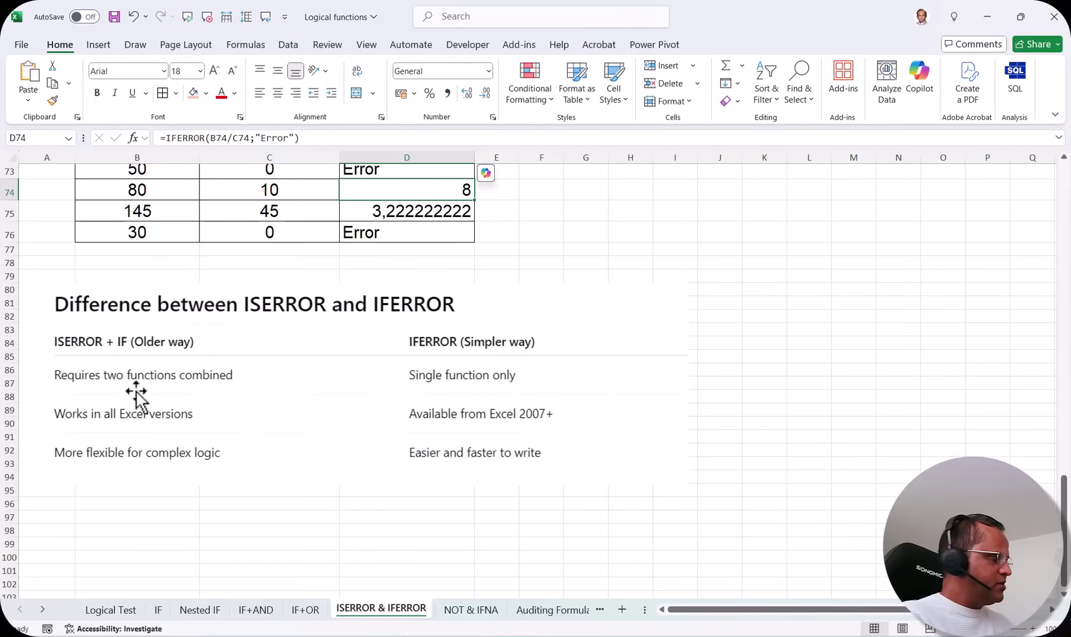